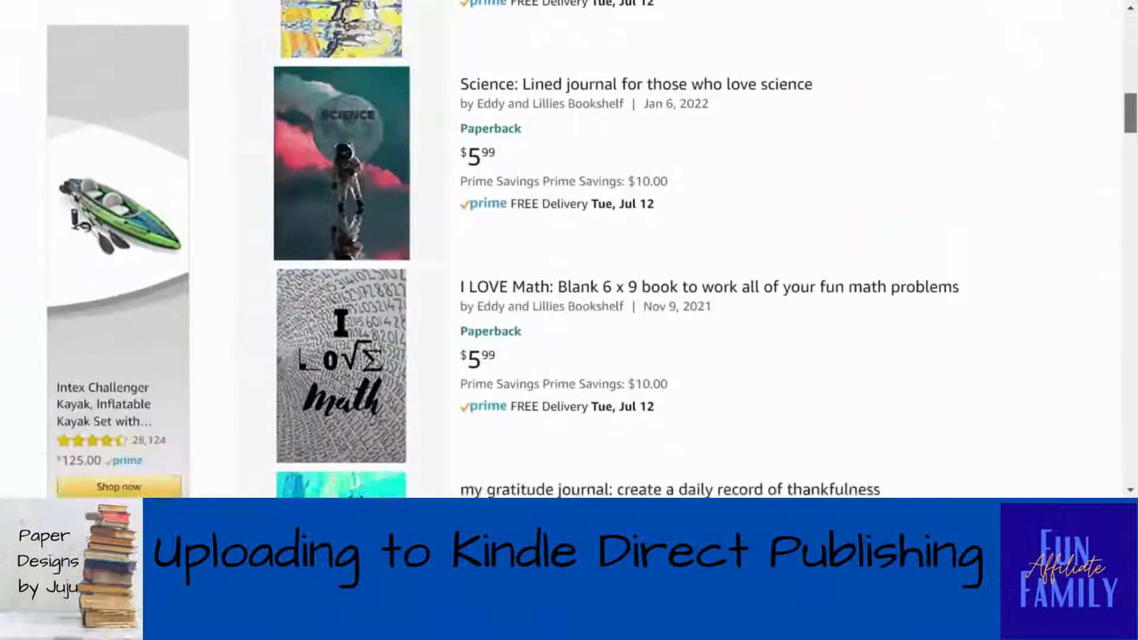
# - Browse the published journals on Amazon, and open Kindle Direct Publishing from the Amazon homepage's footer links
pyautogui.scroll(-15, 1128, 261)
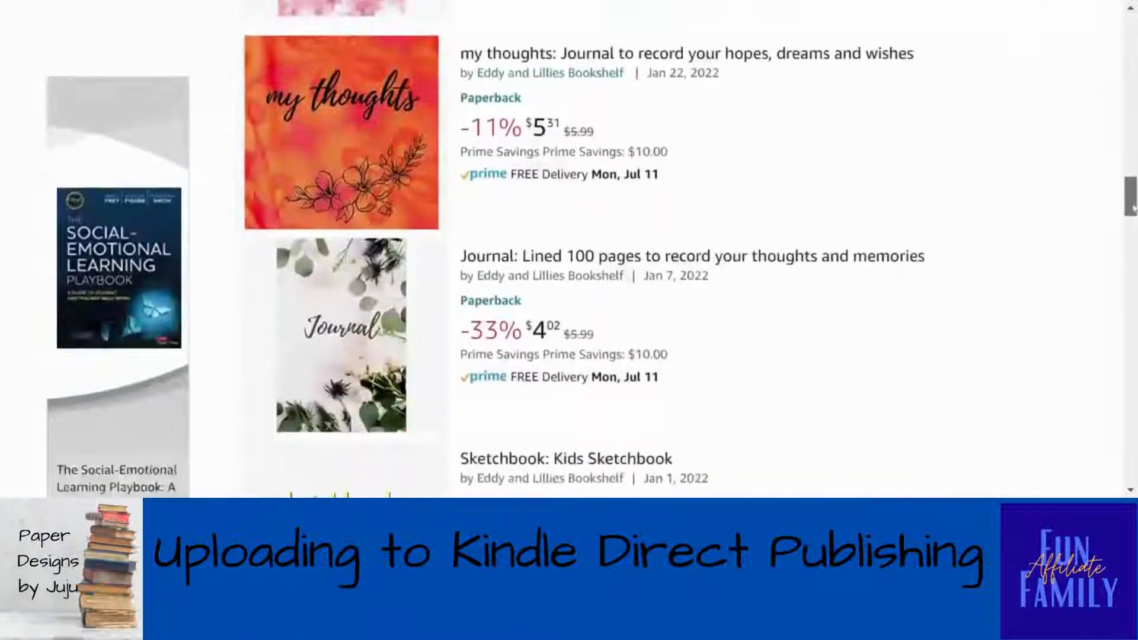
pyautogui.moveTo(1127, 261); pyautogui.dragTo(1128, 288)
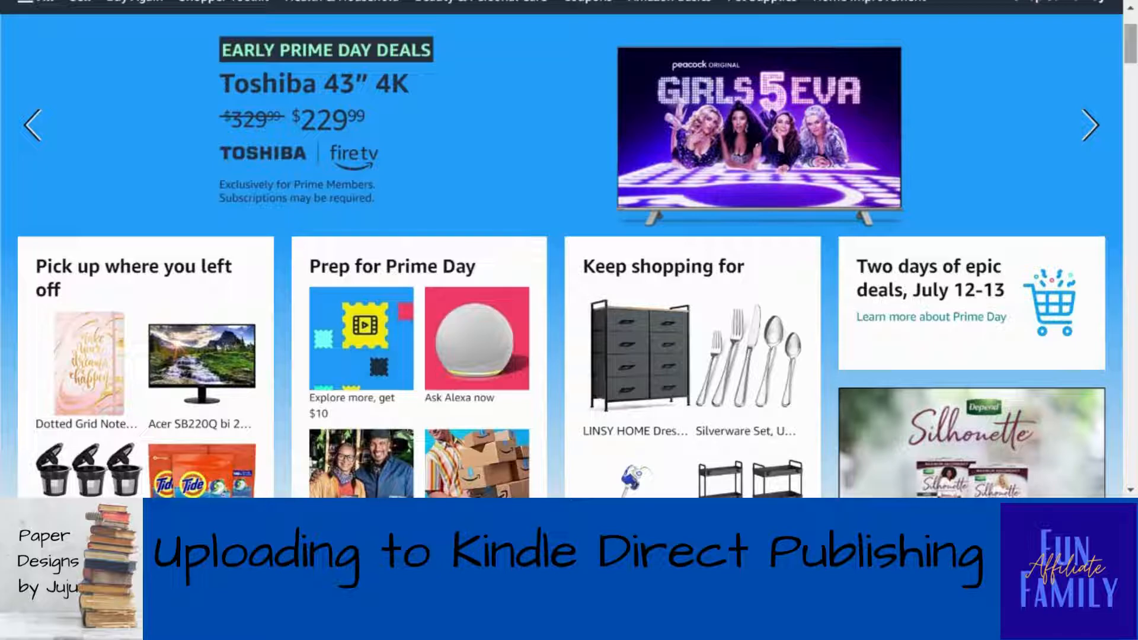
pyautogui.moveTo(1129, 59); pyautogui.dragTo(1011, 488)
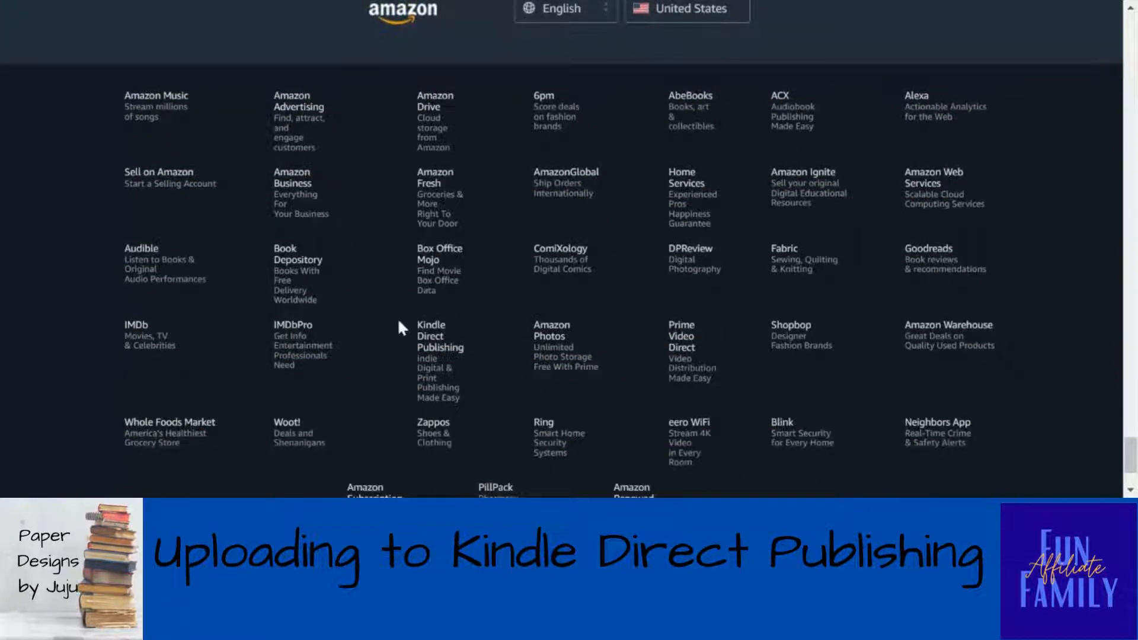
pyautogui.click(441, 344)
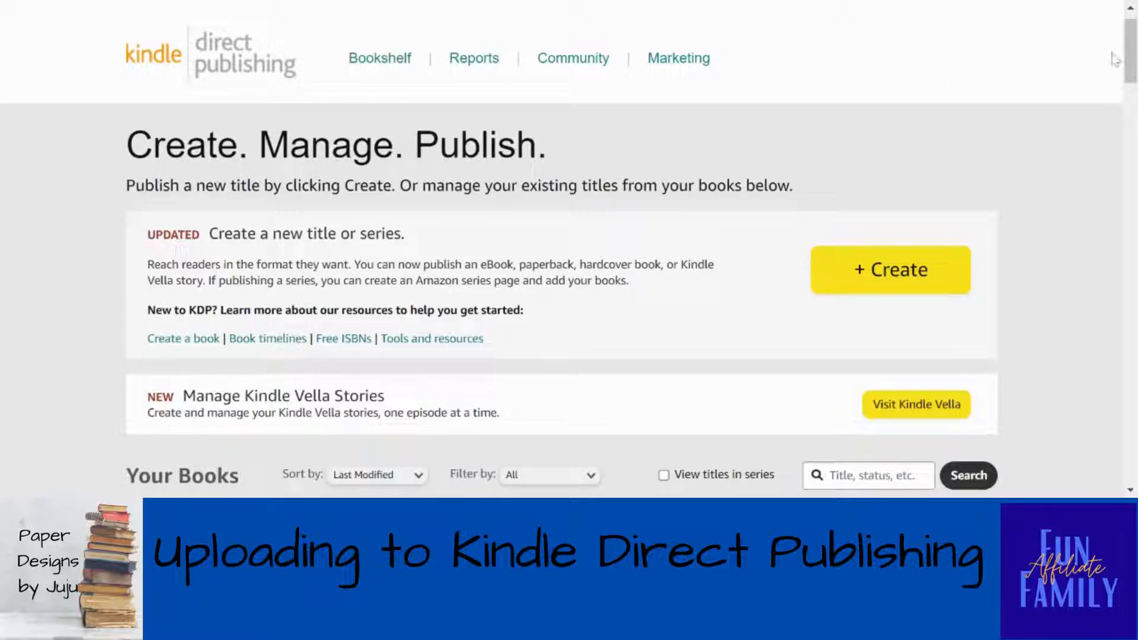
# - Check the live status details and the Amazon viewing options of the "my journal" paperback in the bookshelf
pyautogui.moveTo(1131, 59); pyautogui.dragTo(1133, 117)
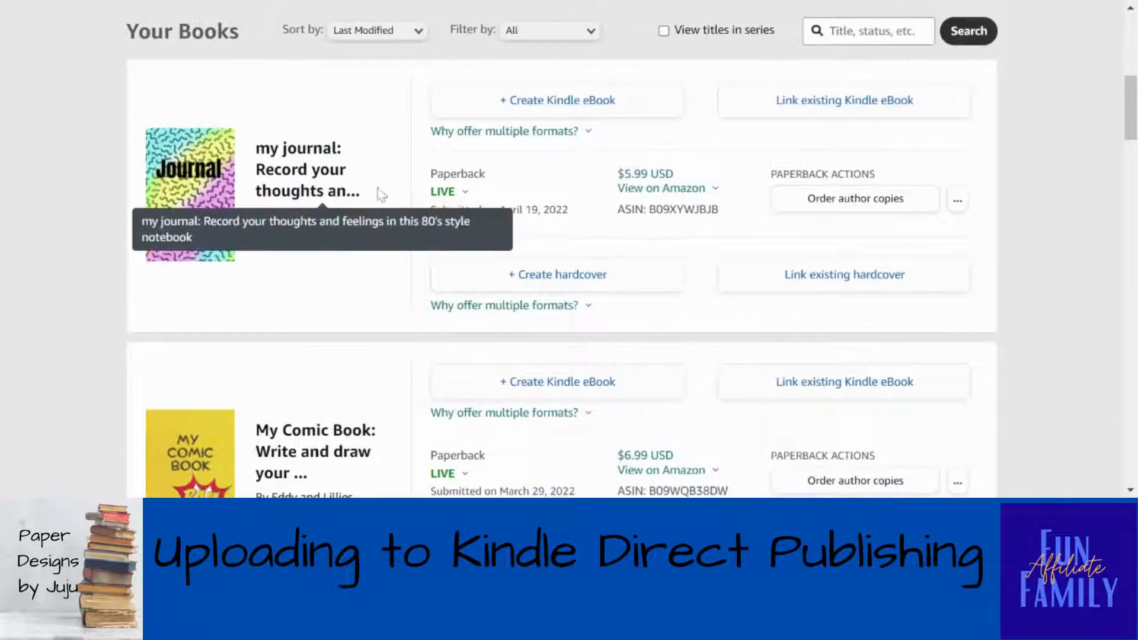
pyautogui.click(470, 191)
pyautogui.click(468, 192)
pyautogui.click(467, 192)
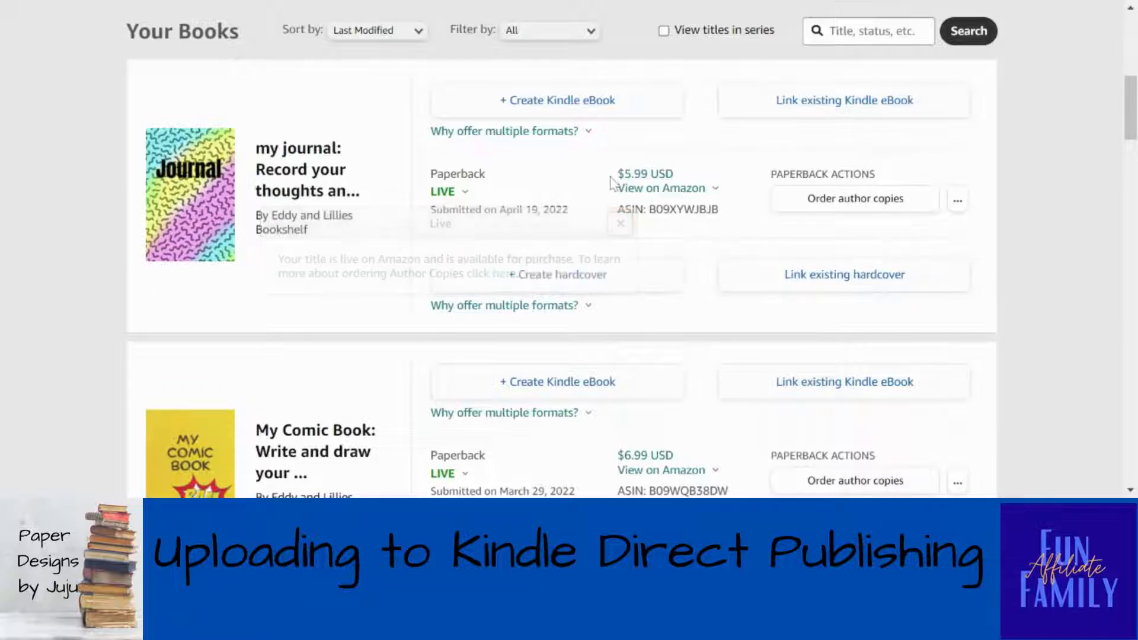
pyautogui.click(688, 188)
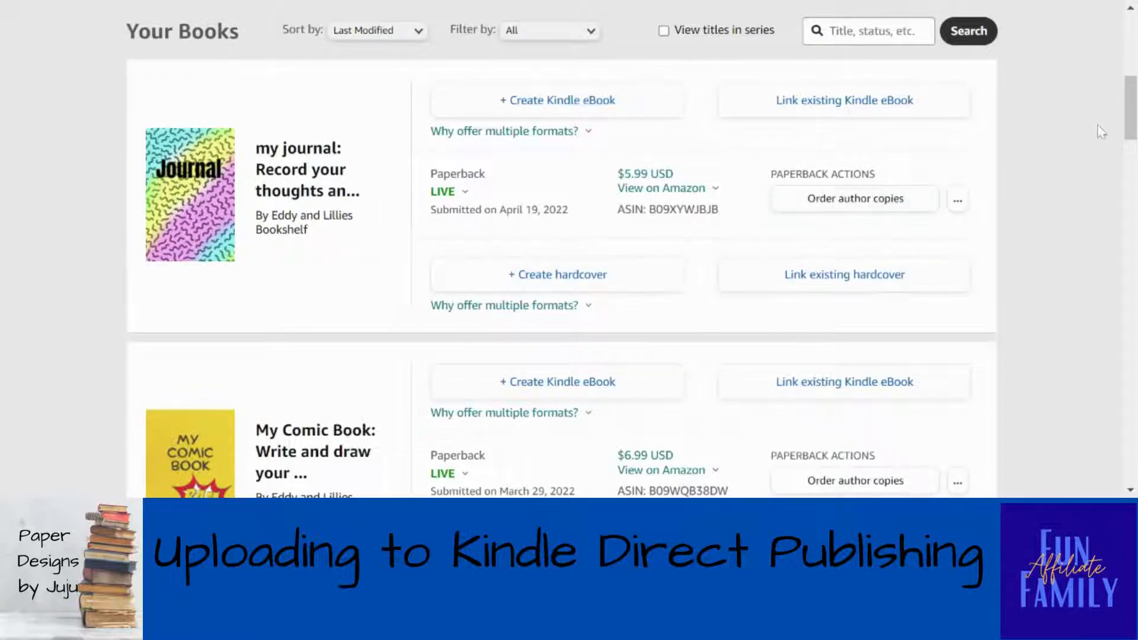
# - Look over the forum topics and recent announcements in the KDP Community, and return to the bookshelf
pyautogui.moveTo(1131, 128); pyautogui.dragTo(1133, 65)
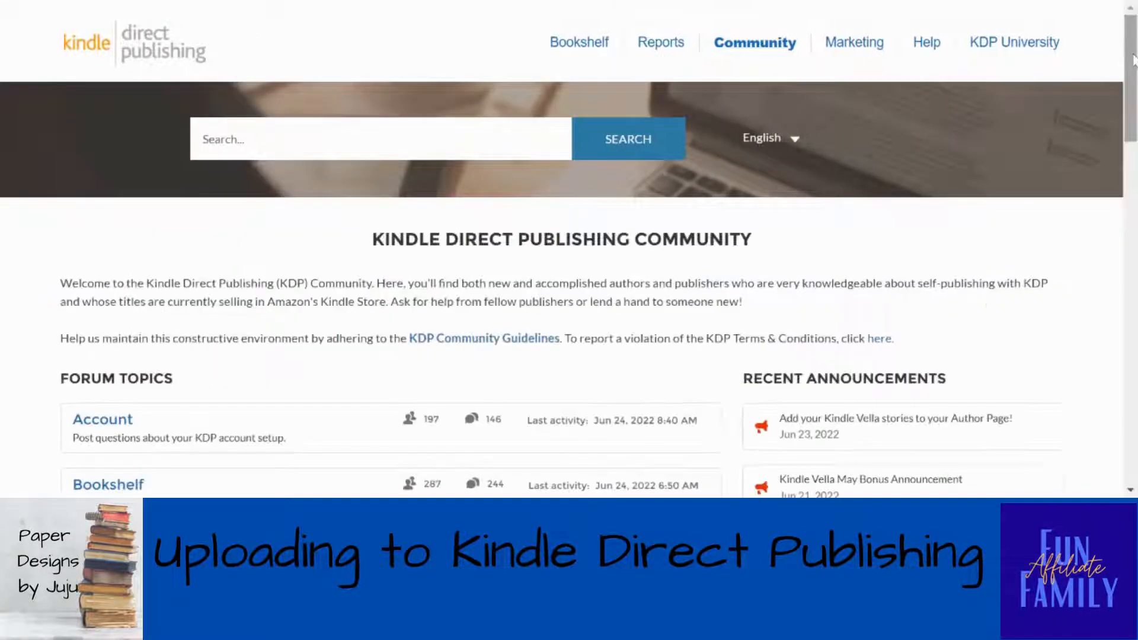
pyautogui.scroll(-6, 249, 112)
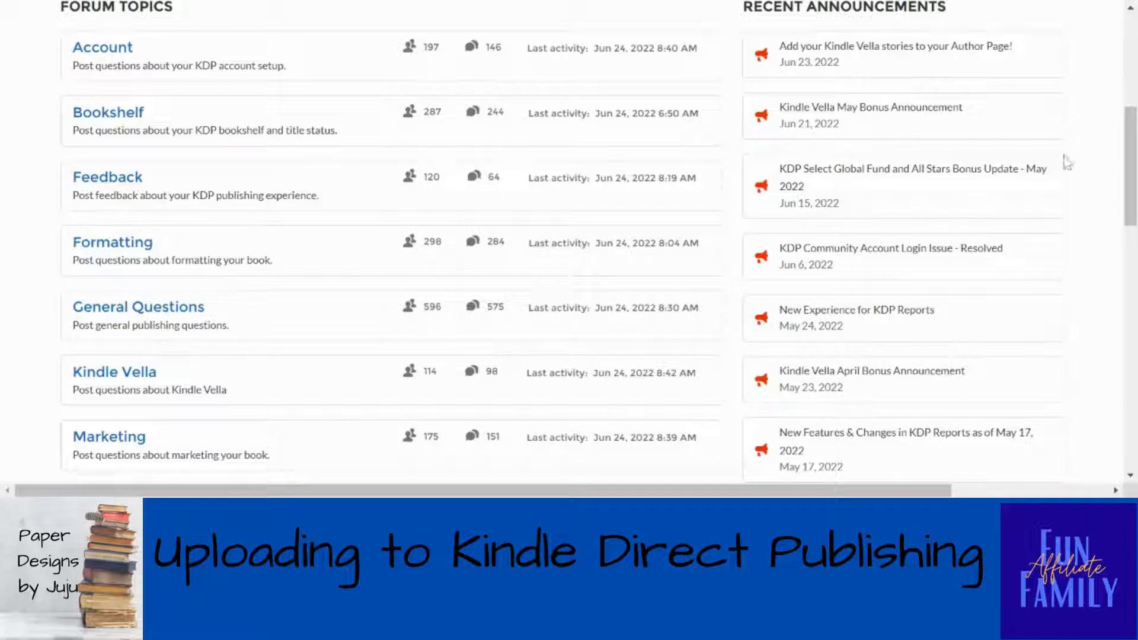
pyautogui.moveTo(1131, 178); pyautogui.dragTo(1126, 48)
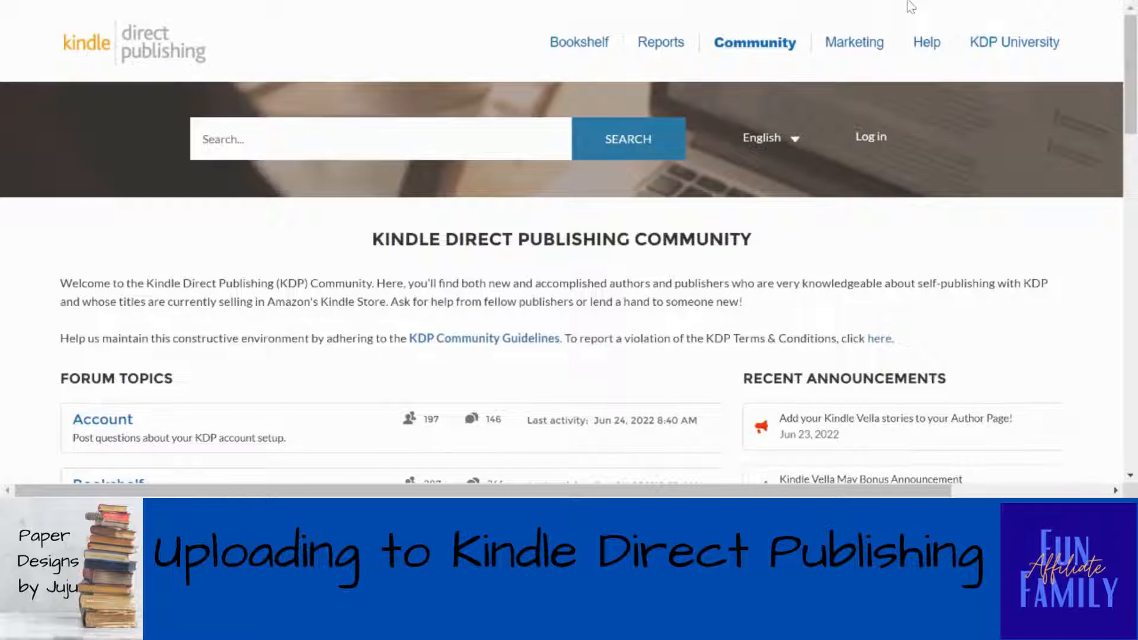
pyautogui.hotkey('alt', 'Left')
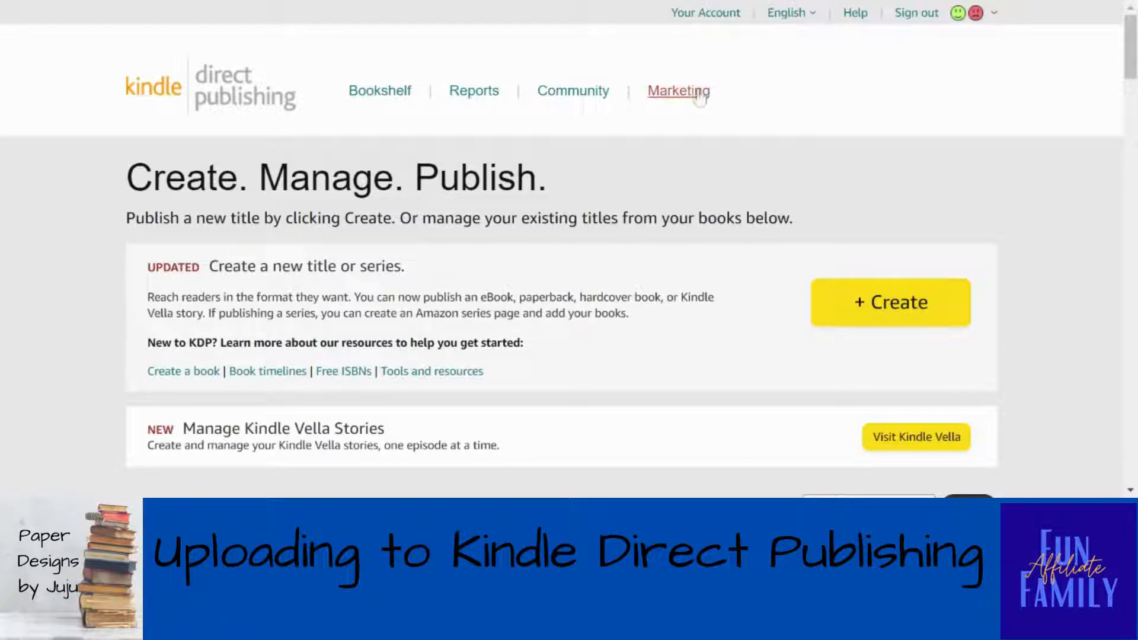
# - Look through the Marketing Resources, including KDP Select, Amazon Ads, Author Central and A+ Content
pyautogui.click(700, 98)
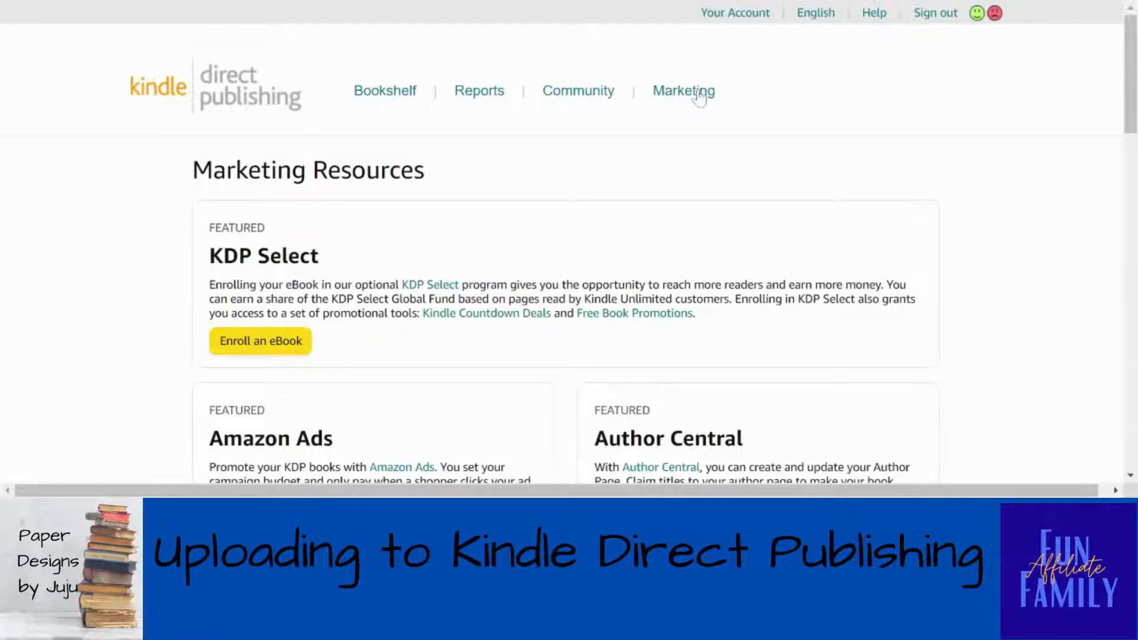
pyautogui.moveTo(1131, 54); pyautogui.dragTo(1131, 120)
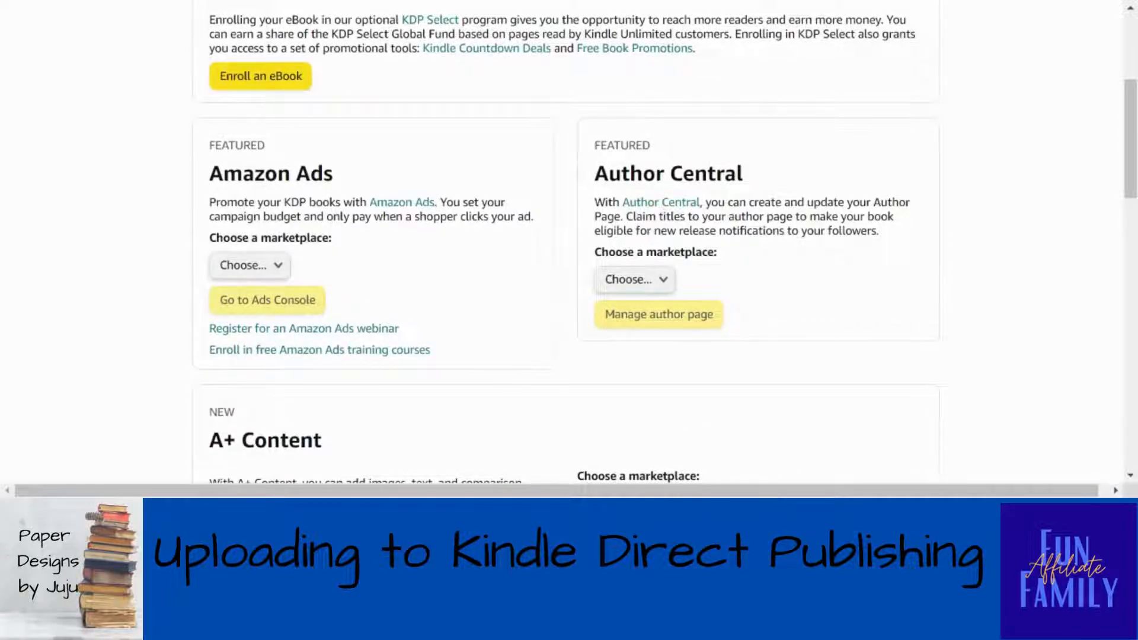
pyautogui.moveTo(1124, 126); pyautogui.dragTo(1124, 154)
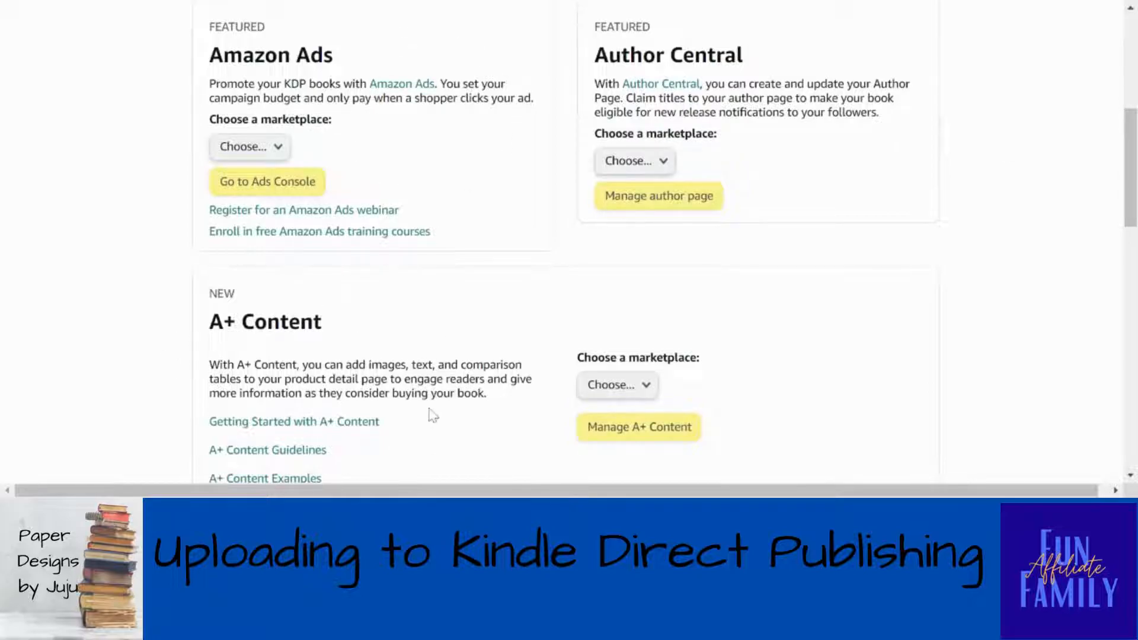
pyautogui.moveTo(1133, 160); pyautogui.dragTo(1092, 63)
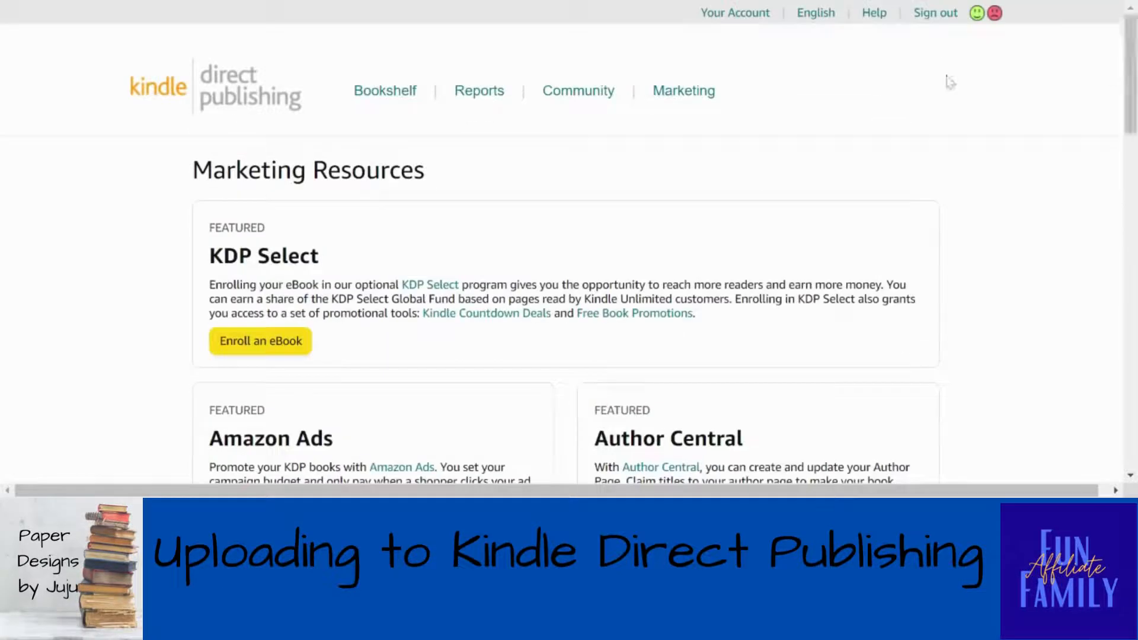
# - Return to the bookshelf and start creating a new paperback title
pyautogui.click(395, 98)
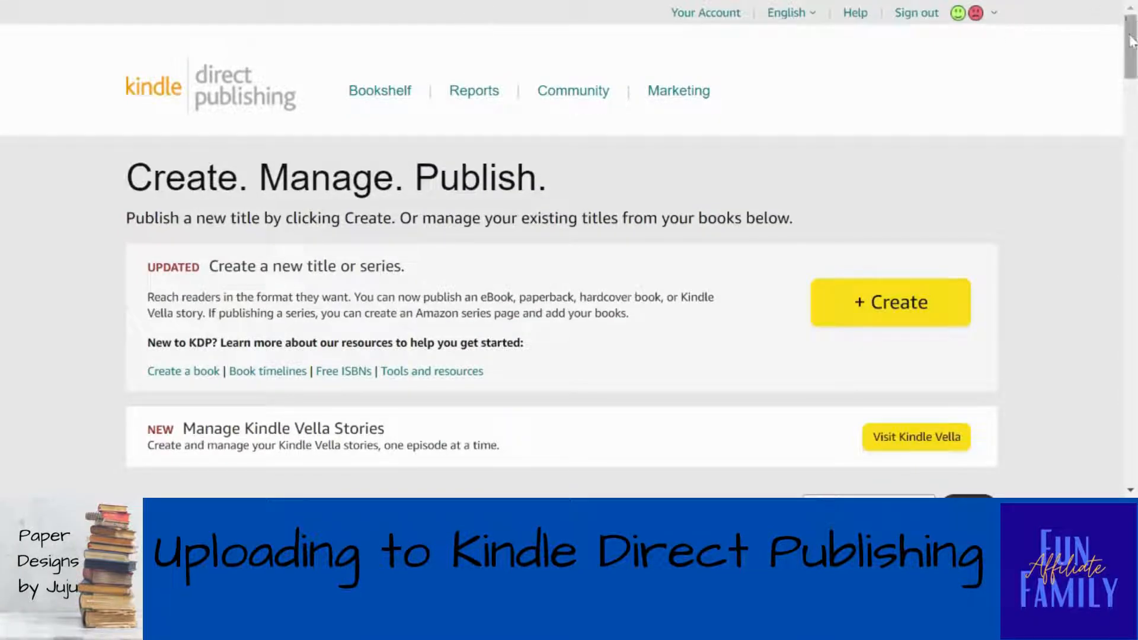
pyautogui.moveTo(1130, 47); pyautogui.dragTo(1130, 61)
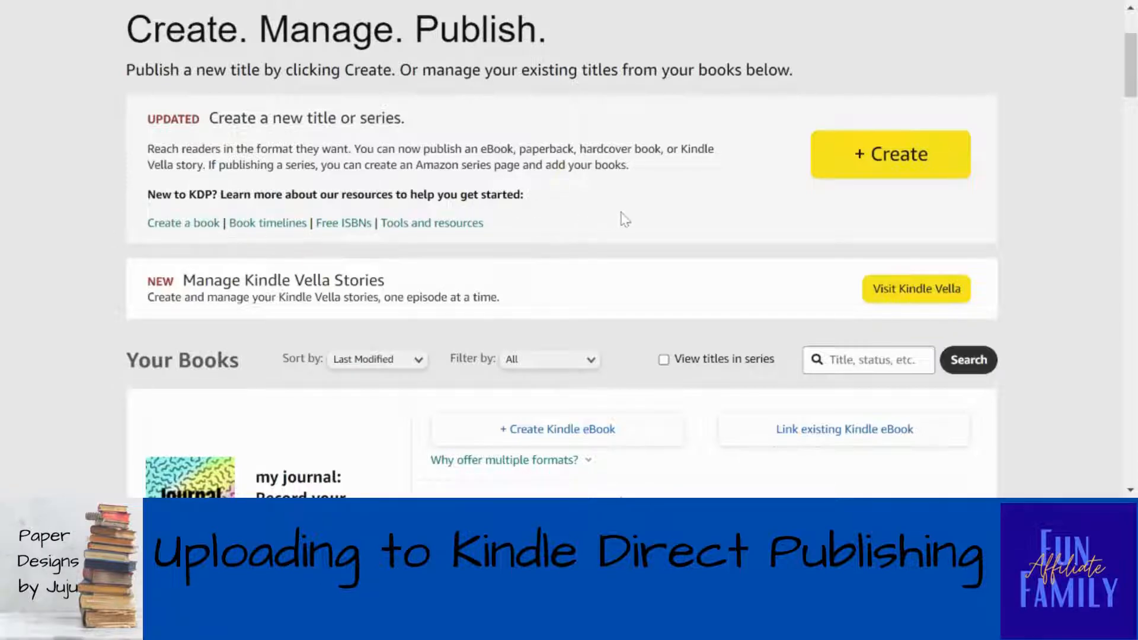
pyautogui.click(854, 157)
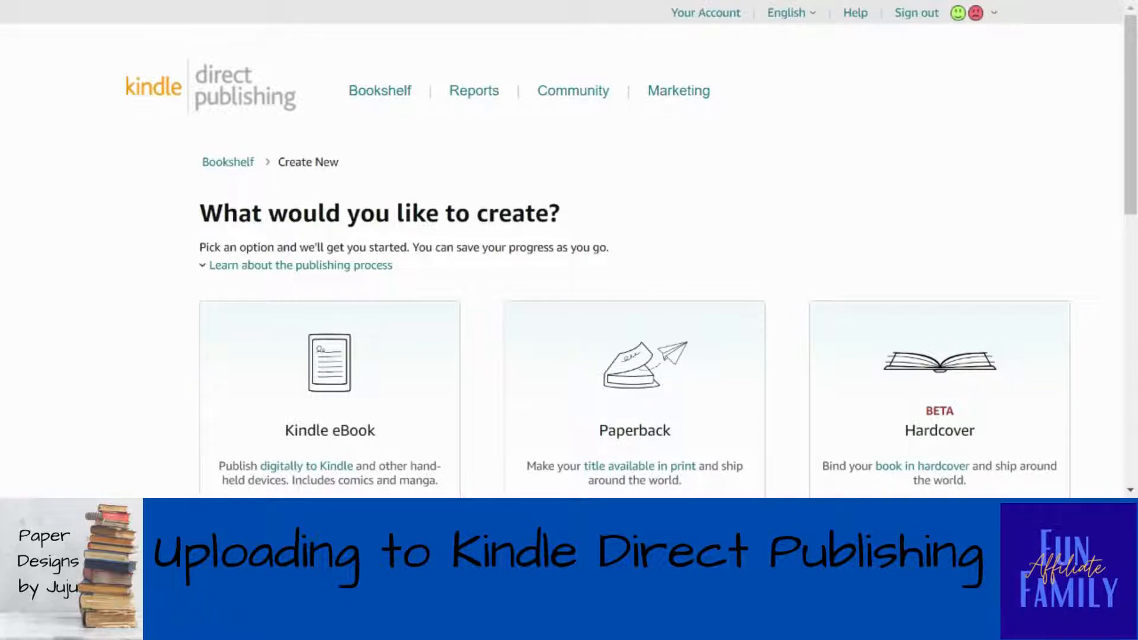
pyautogui.moveTo(1131, 44); pyautogui.dragTo(1131, 109)
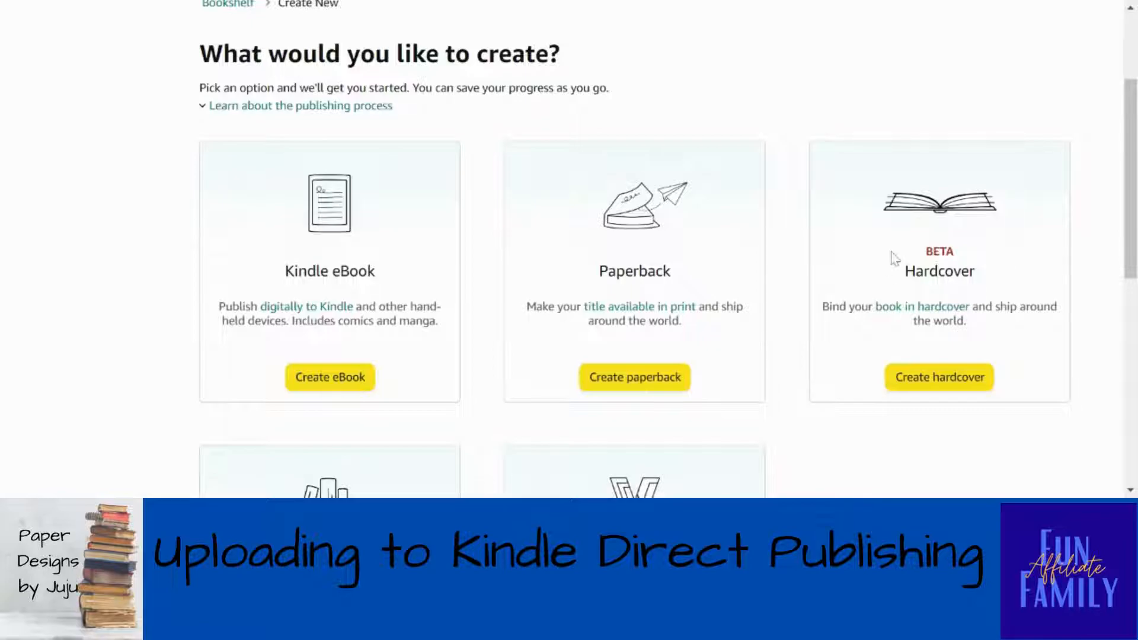
pyautogui.click(665, 383)
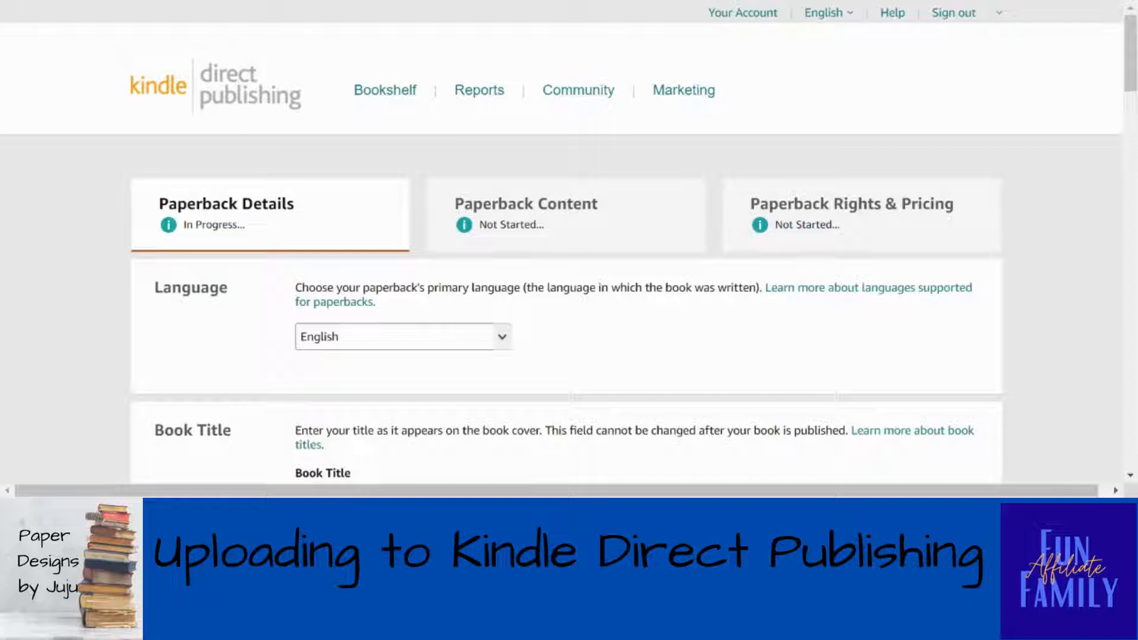
# - Examine the paperback's language, title, series, edition and author sections, including the available contributor roles
pyautogui.moveTo(1132, 46); pyautogui.dragTo(1132, 80)
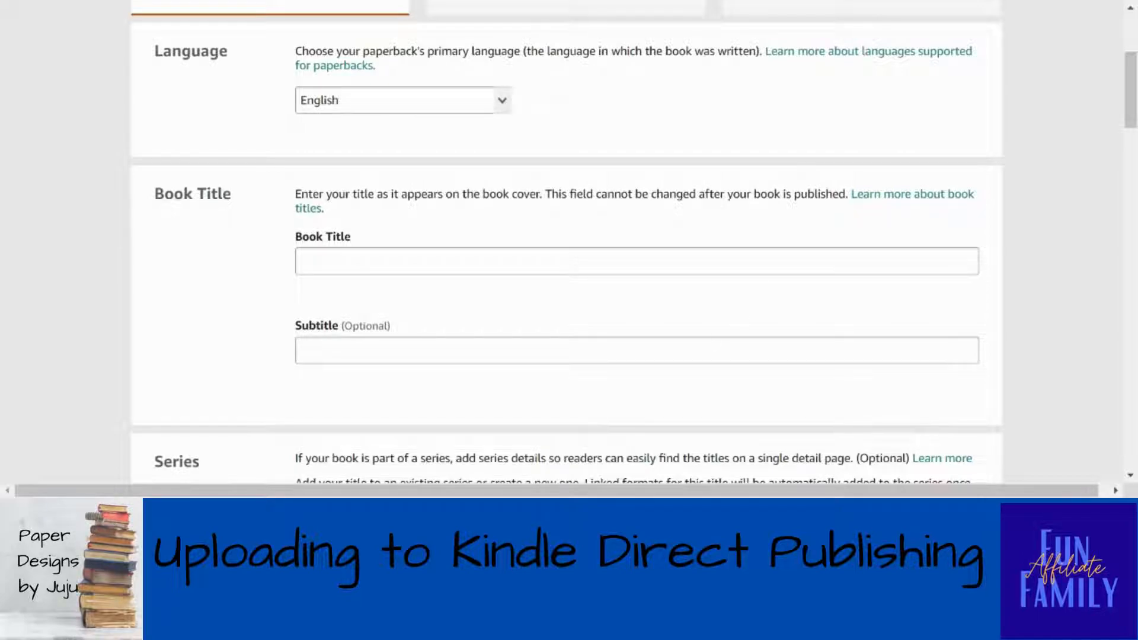
pyautogui.moveTo(1132, 98); pyautogui.dragTo(1134, 129)
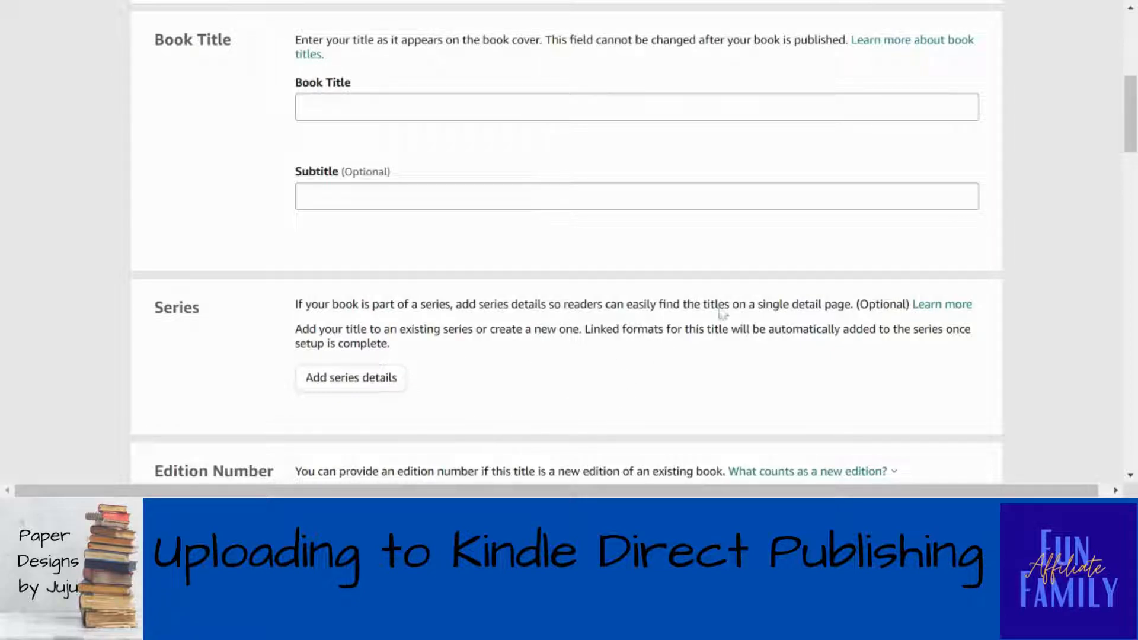
pyautogui.moveTo(1129, 117); pyautogui.dragTo(1132, 144)
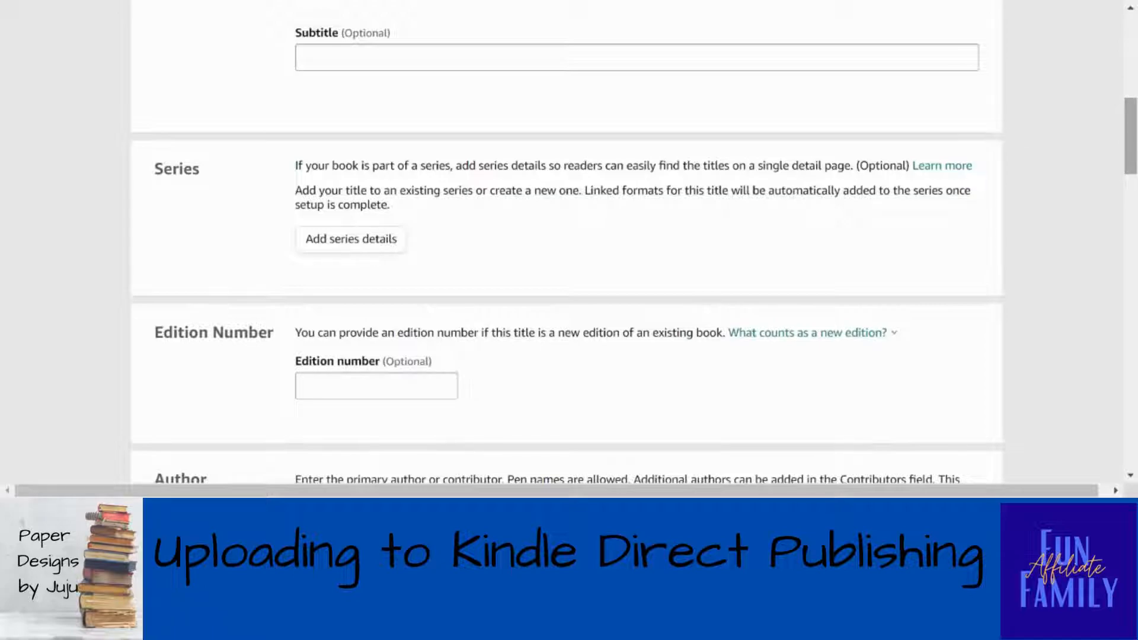
pyautogui.moveTo(1132, 144); pyautogui.dragTo(1133, 201)
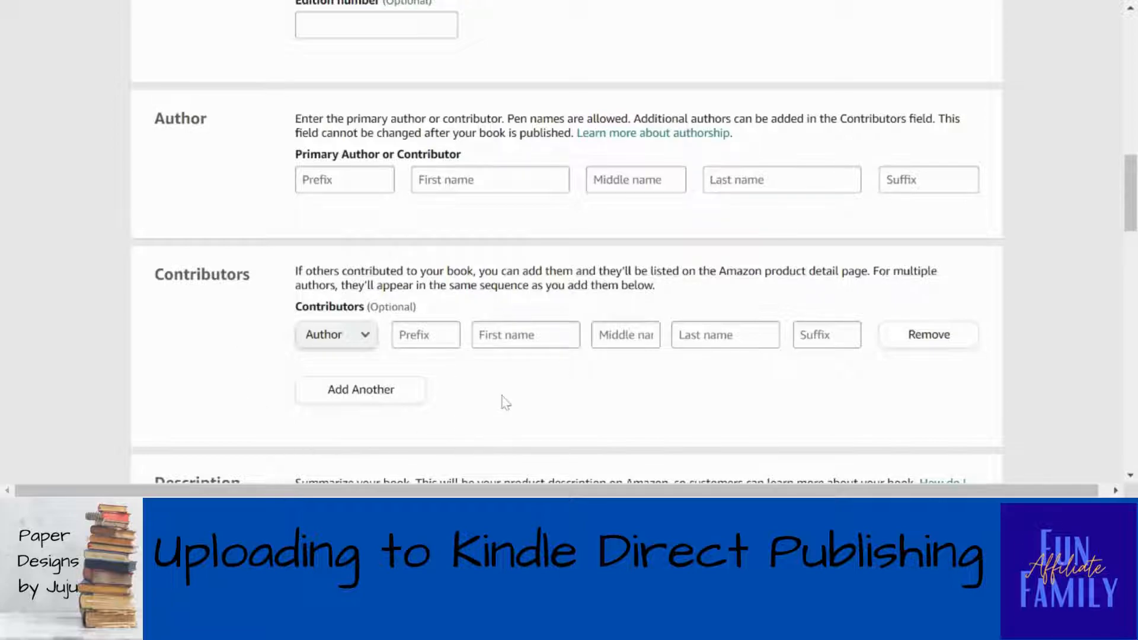
pyautogui.click(364, 343)
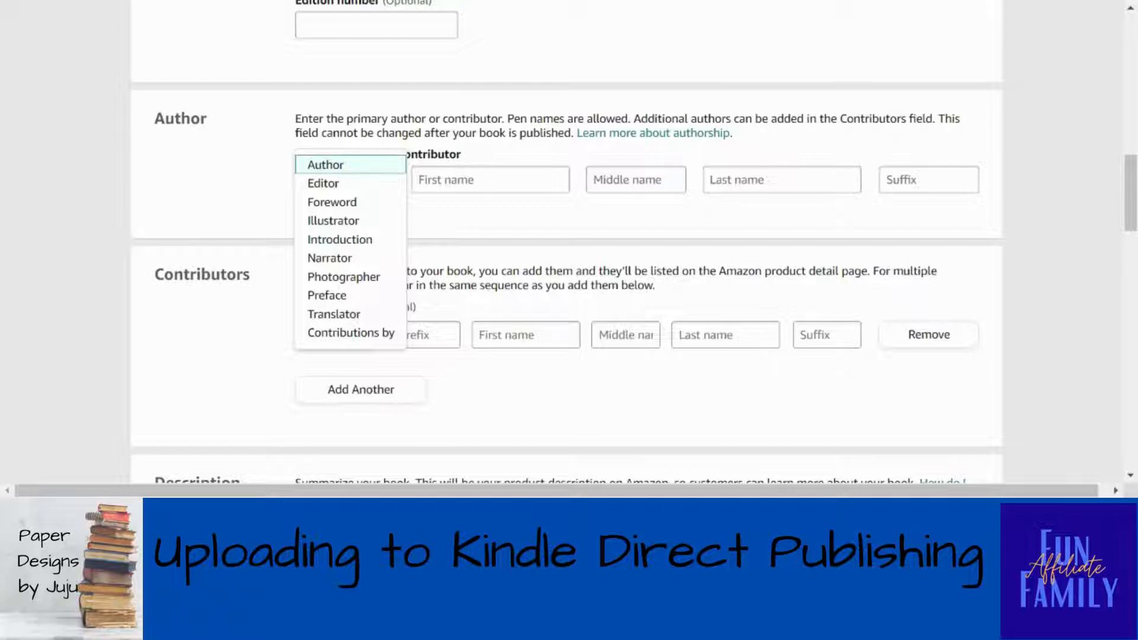
pyautogui.click(780, 360)
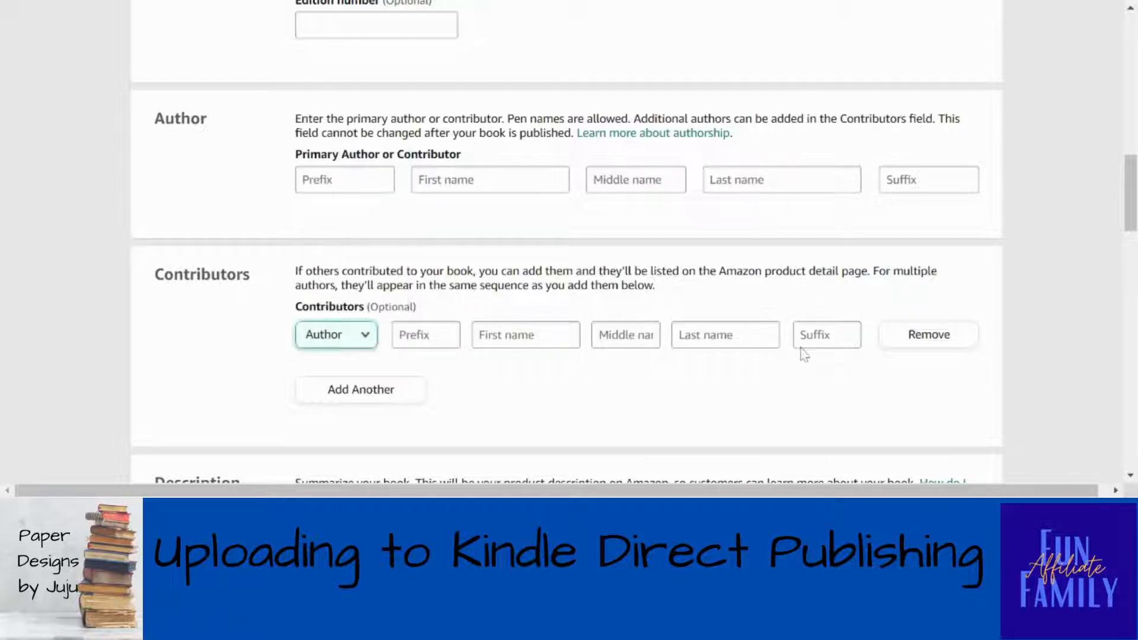
# - Examine the description, publishing rights, keywords, categories and adult content sections, including the explanation of why categories are important
pyautogui.moveTo(1133, 174); pyautogui.dragTo(1133, 237)
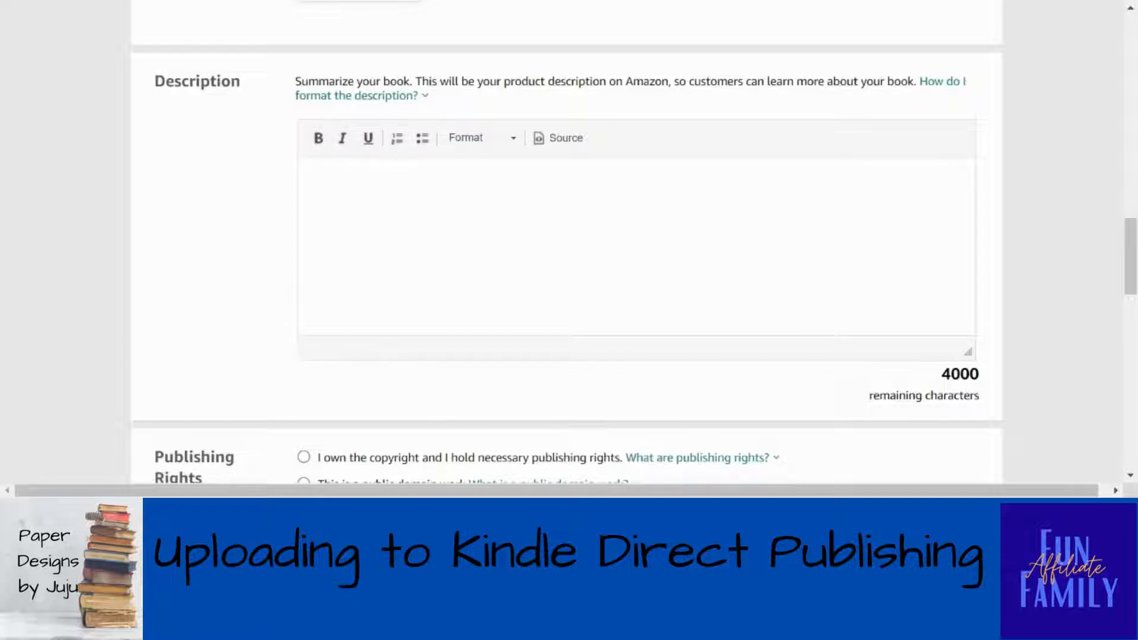
pyautogui.moveTo(1134, 234); pyautogui.dragTo(1134, 287)
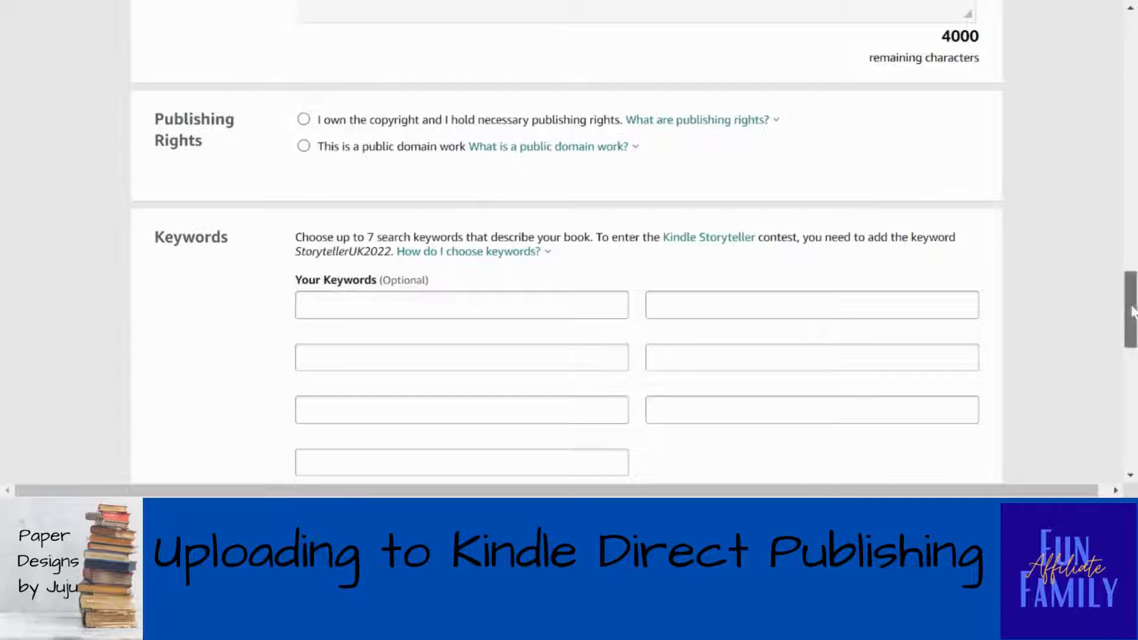
pyautogui.scroll(-2, 1129, 314)
pyautogui.scroll(-3, 1130, 335)
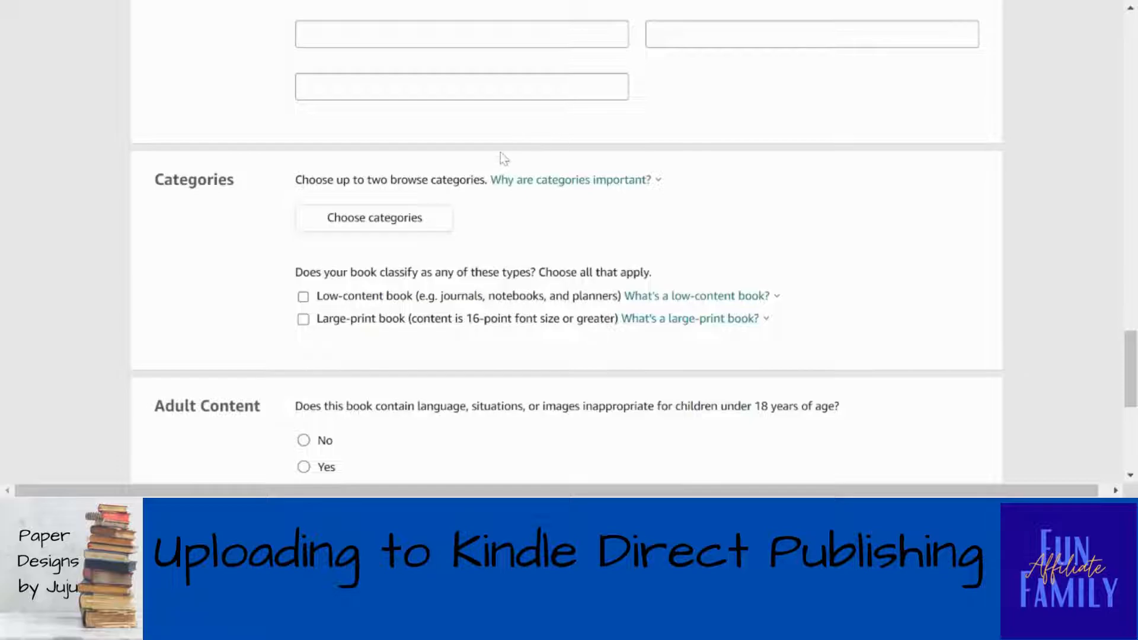
pyautogui.click(499, 180)
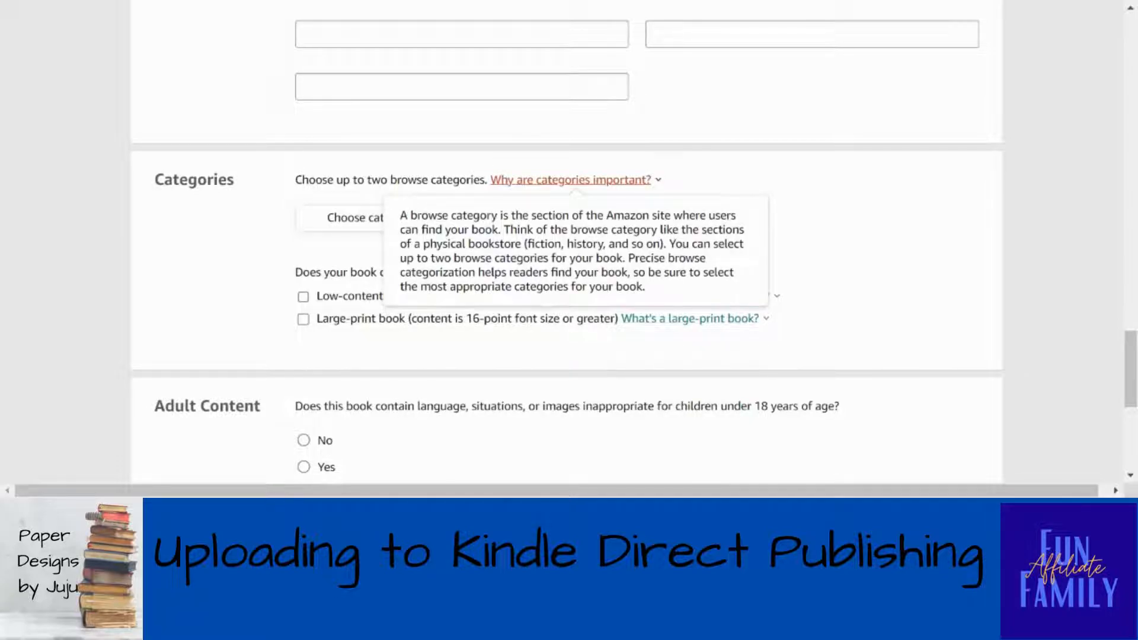
pyautogui.click(869, 247)
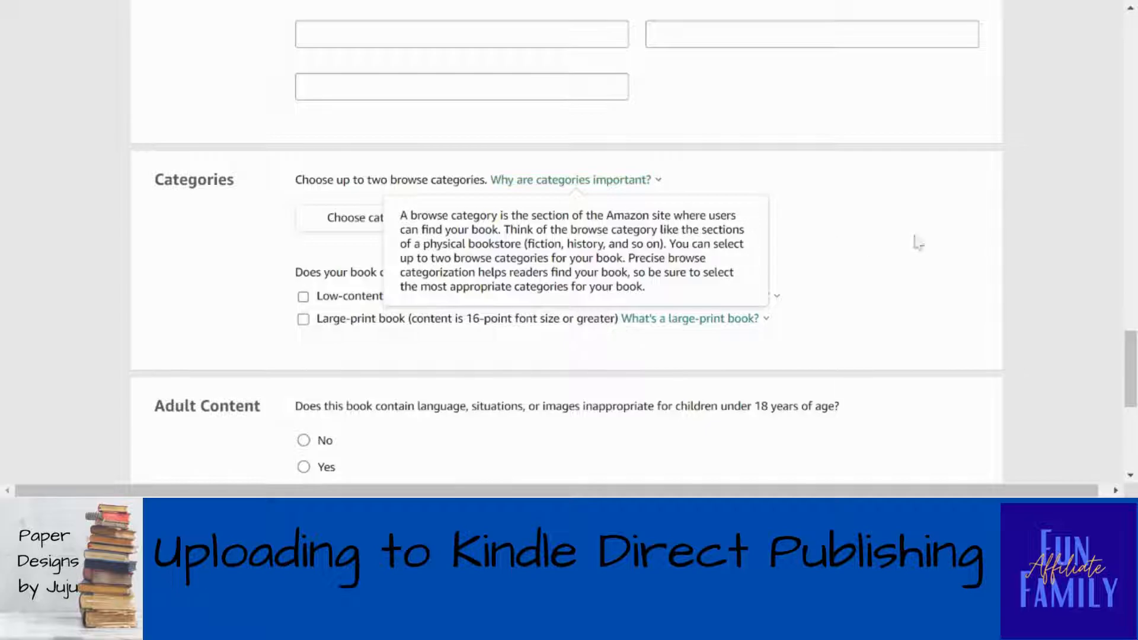
pyautogui.scroll(-2, 1132, 379)
pyautogui.moveTo(1133, 373); pyautogui.dragTo(1133, 380)
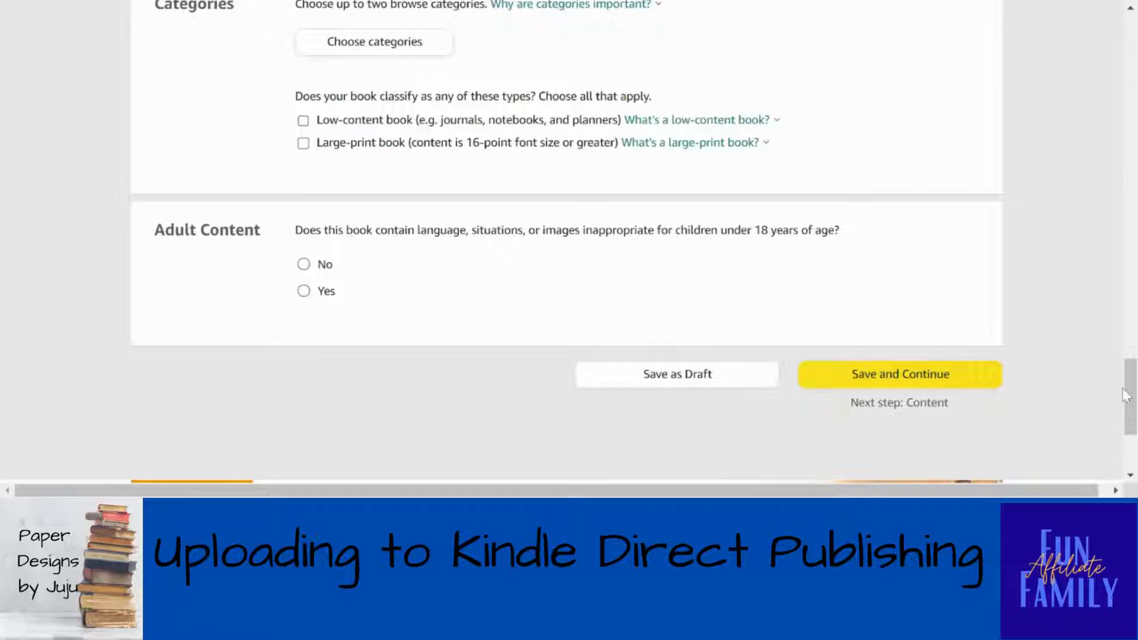
pyautogui.moveTo(1130, 407); pyautogui.dragTo(1097, 76)
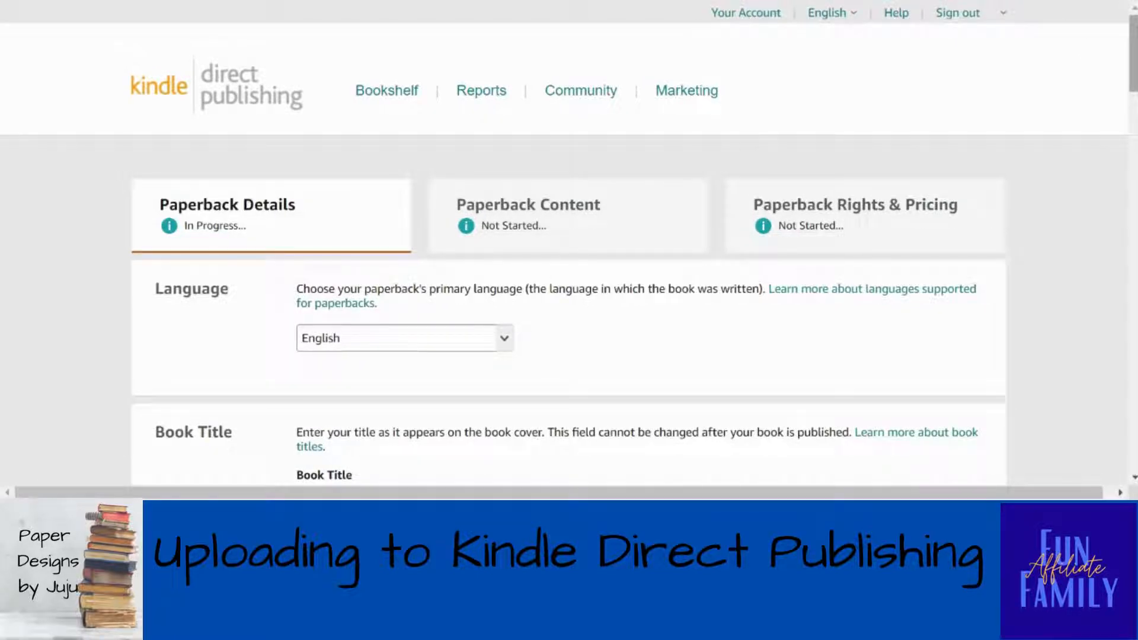
# - Review the filled-in book title, subtitle, author, description, publishing rights and keywords of the dot grid journal
pyautogui.scroll(-6, 570, 255)
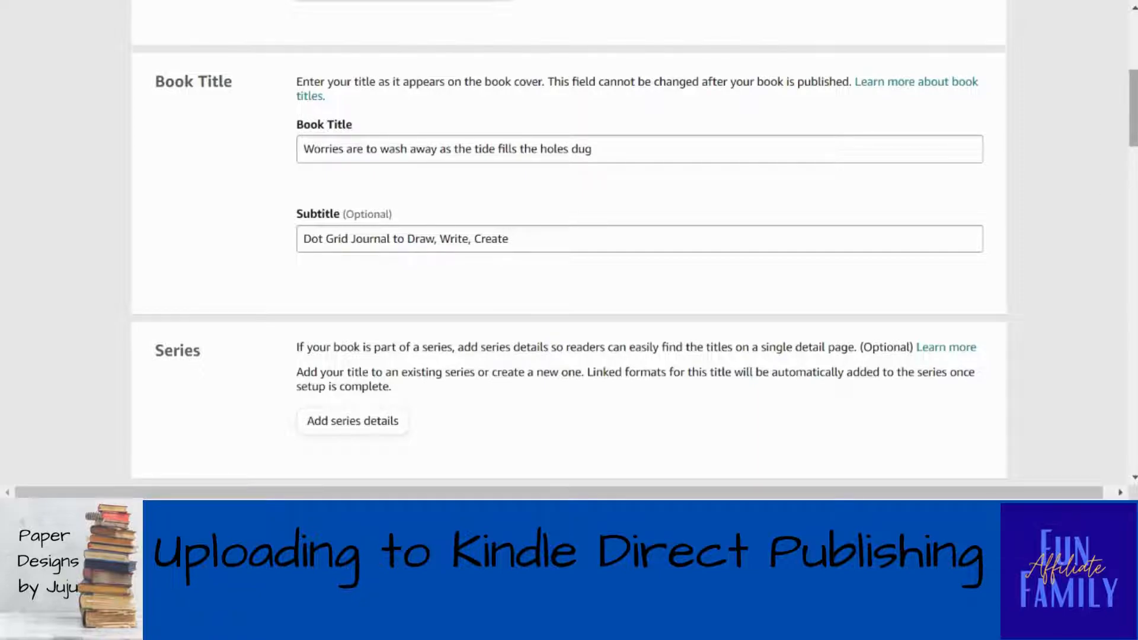
pyautogui.moveTo(1136, 120); pyautogui.dragTo(1135, 185)
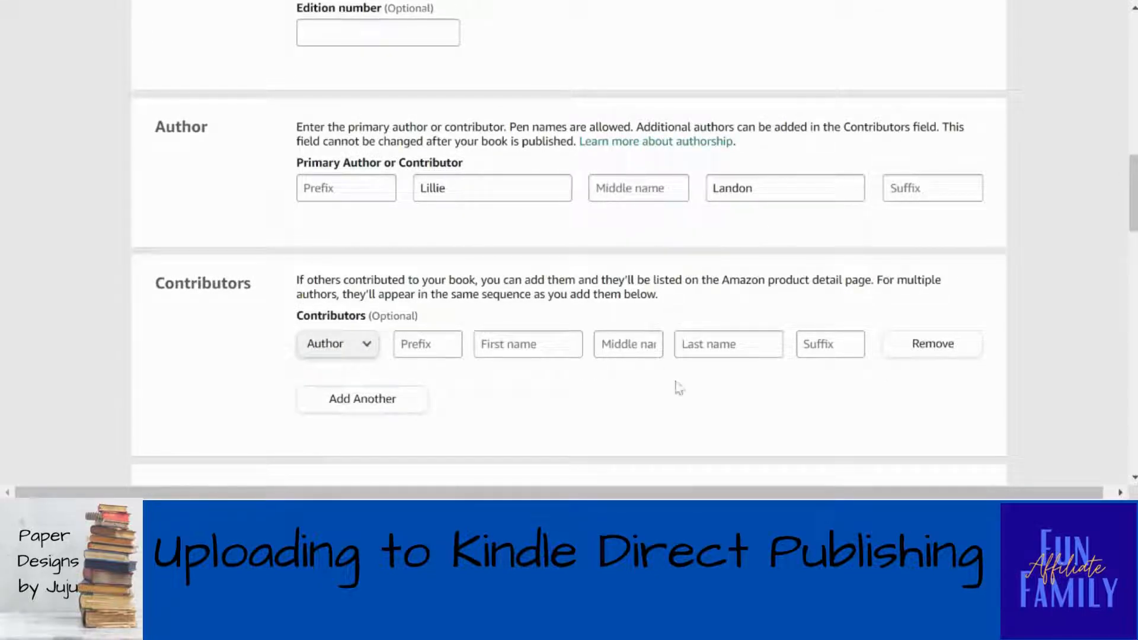
pyautogui.moveTo(1134, 185); pyautogui.dragTo(1135, 256)
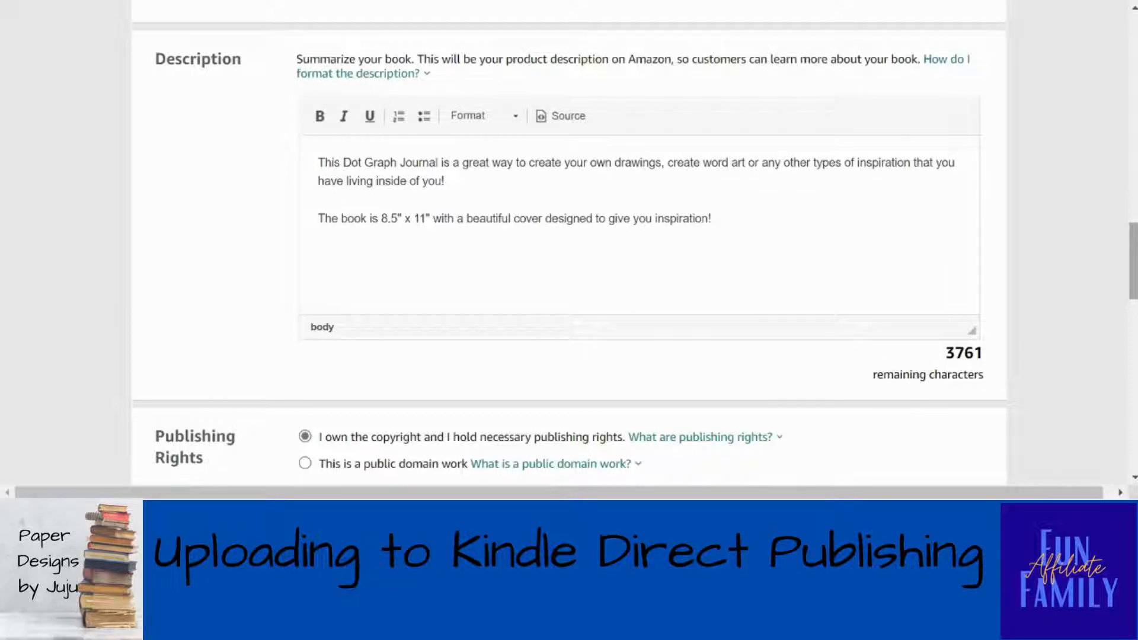
pyautogui.scroll(-1, 1133, 261)
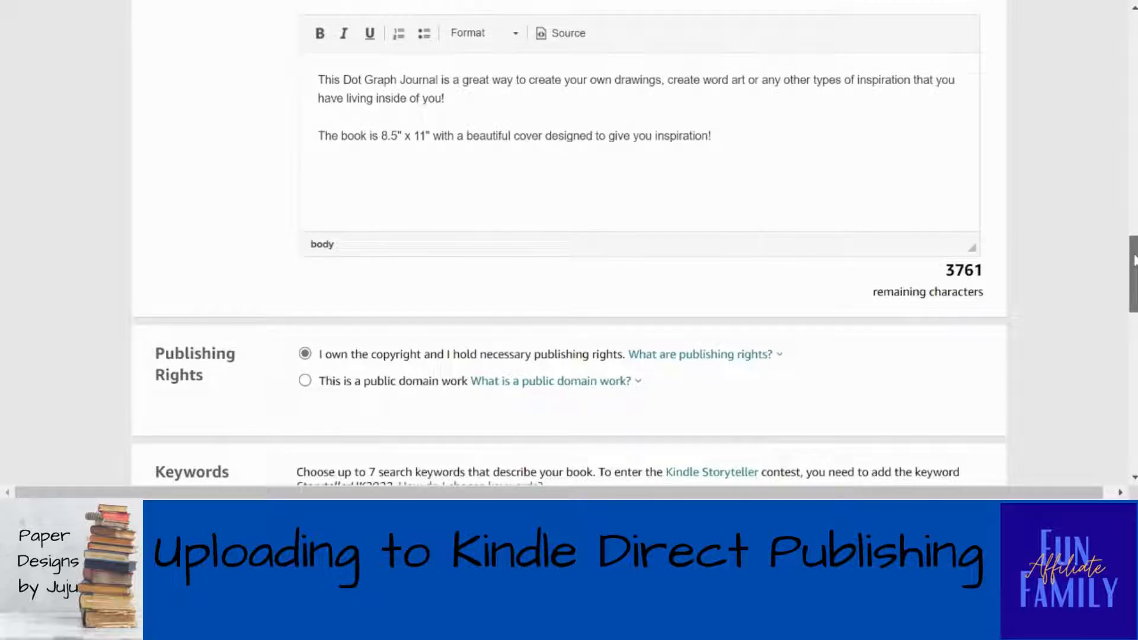
pyautogui.scroll(1, 1134, 261)
pyautogui.scroll(-1, 1133, 261)
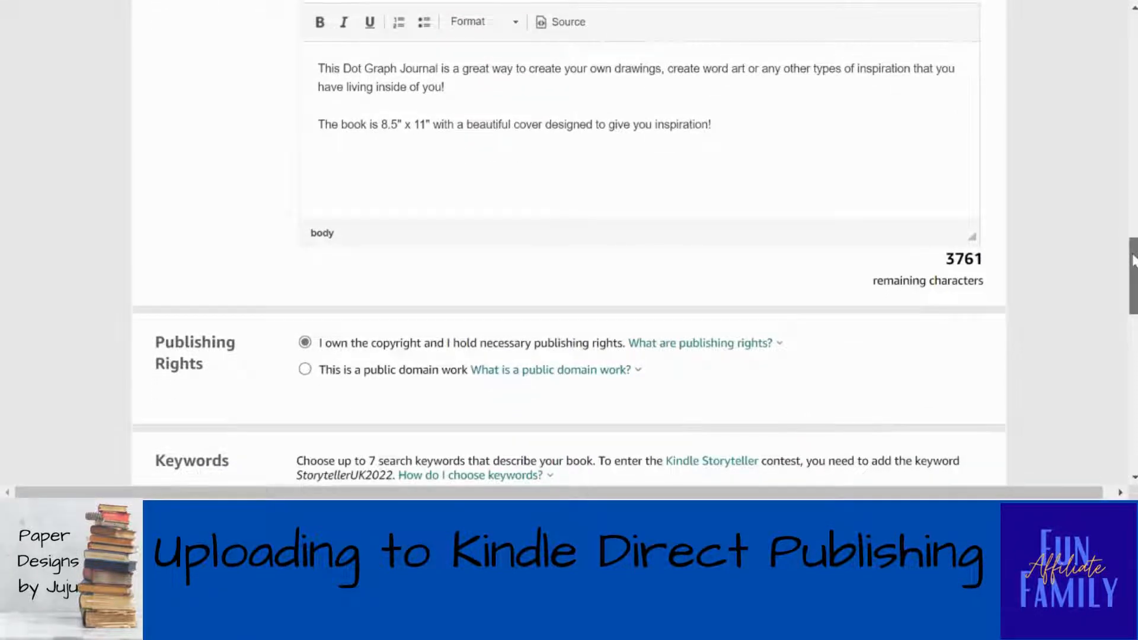
pyautogui.scroll(-1, 1134, 261)
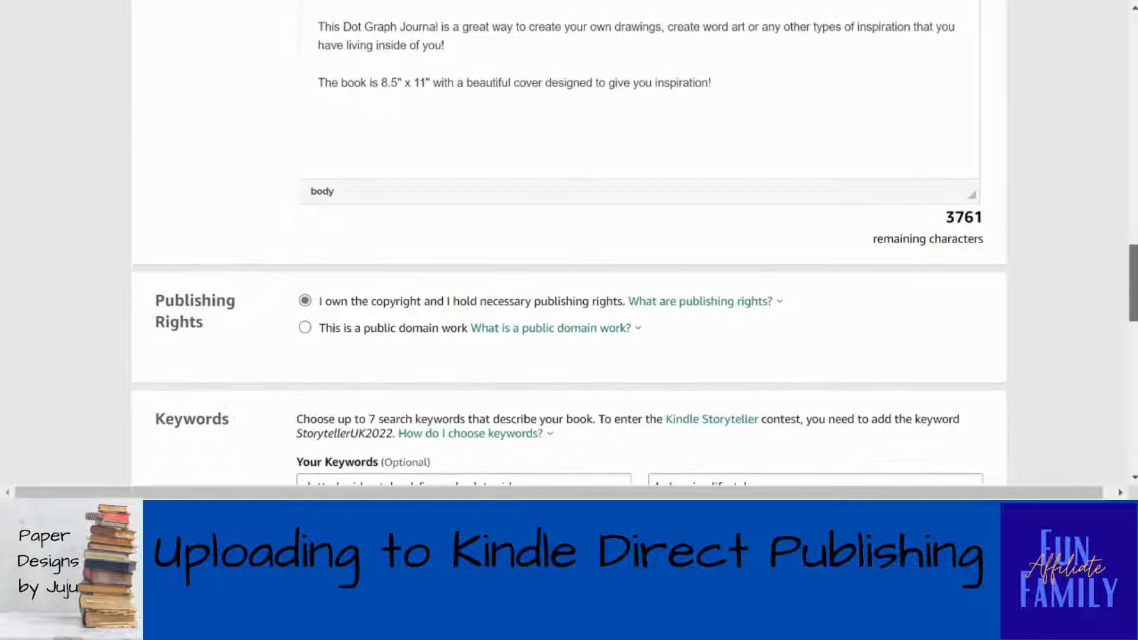
pyautogui.scroll(-2, 875, 261)
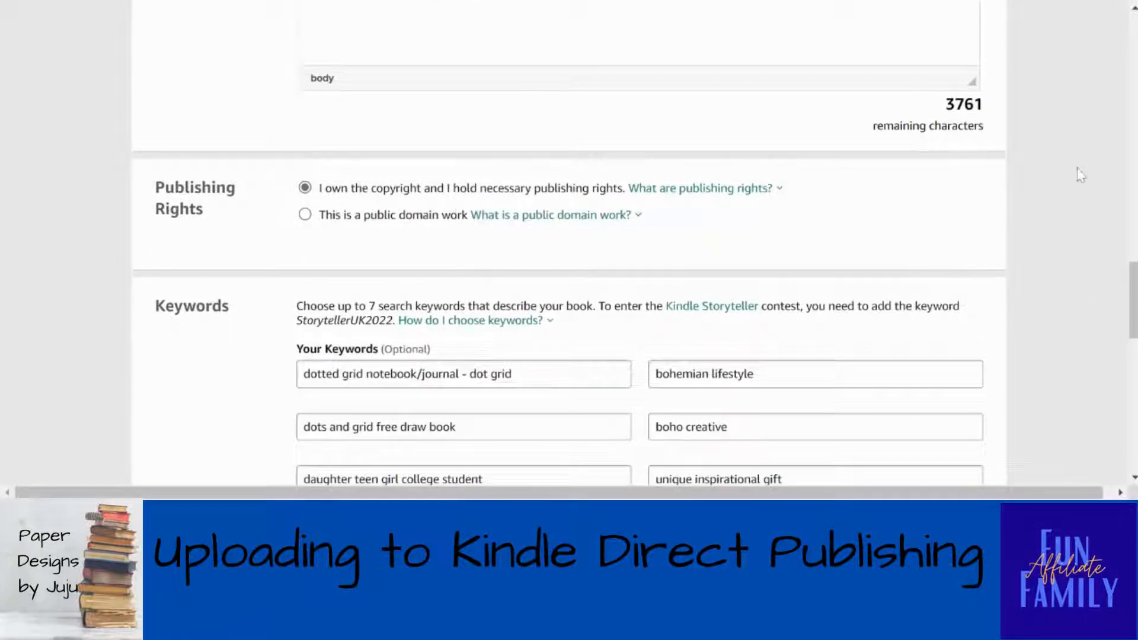
pyautogui.moveTo(1134, 282); pyautogui.dragTo(1134, 316)
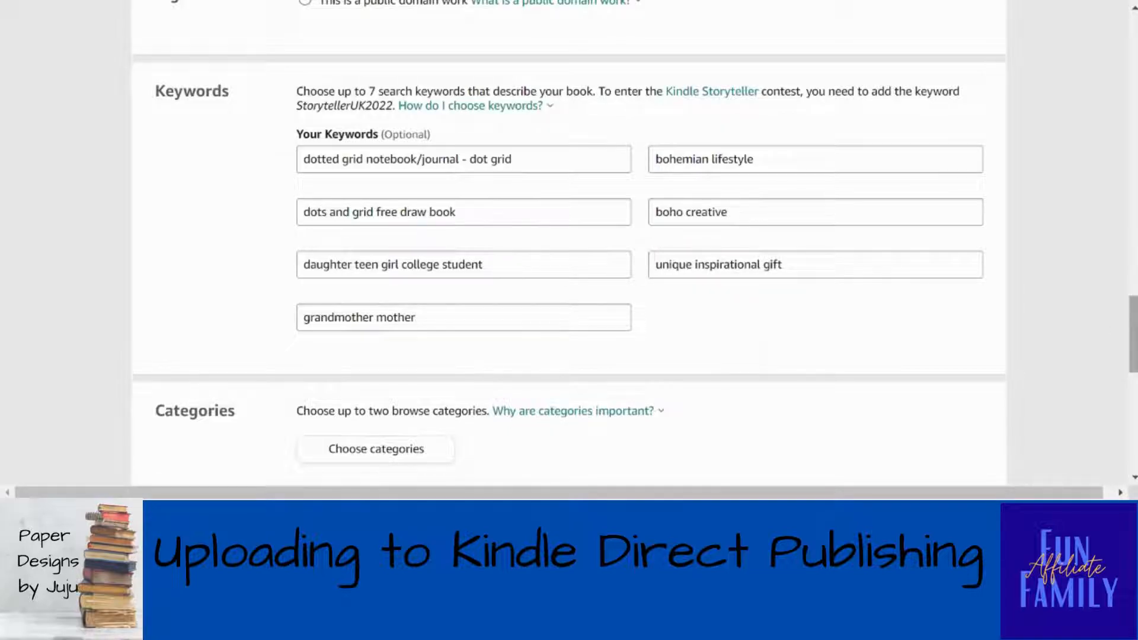
# - Open the category selection and choose Diaries & Journals under Literary Collections as the book's first category
pyautogui.moveTo(1127, 336); pyautogui.dragTo(1126, 383)
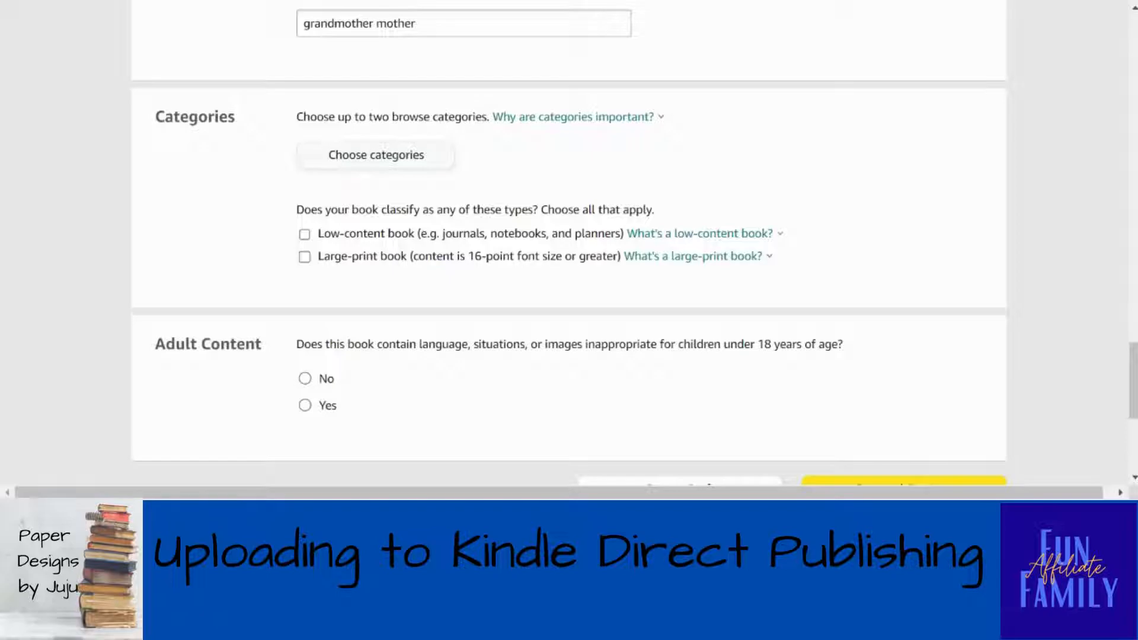
pyautogui.click(430, 155)
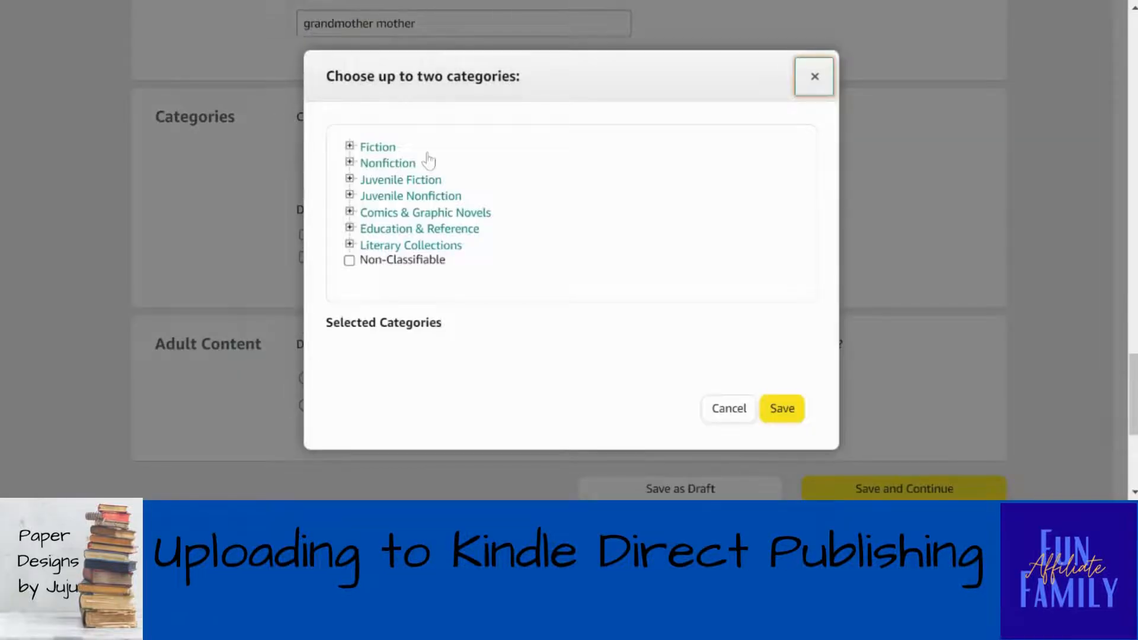
pyautogui.click(350, 245)
pyautogui.moveTo(805, 175); pyautogui.dragTo(816, 249)
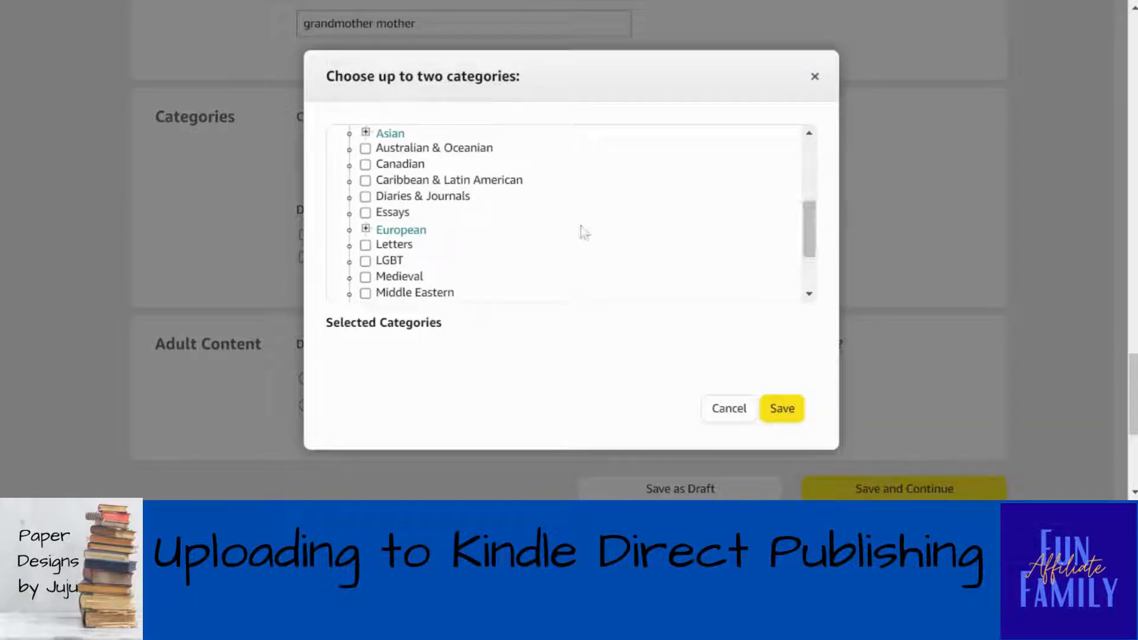
pyautogui.click(366, 197)
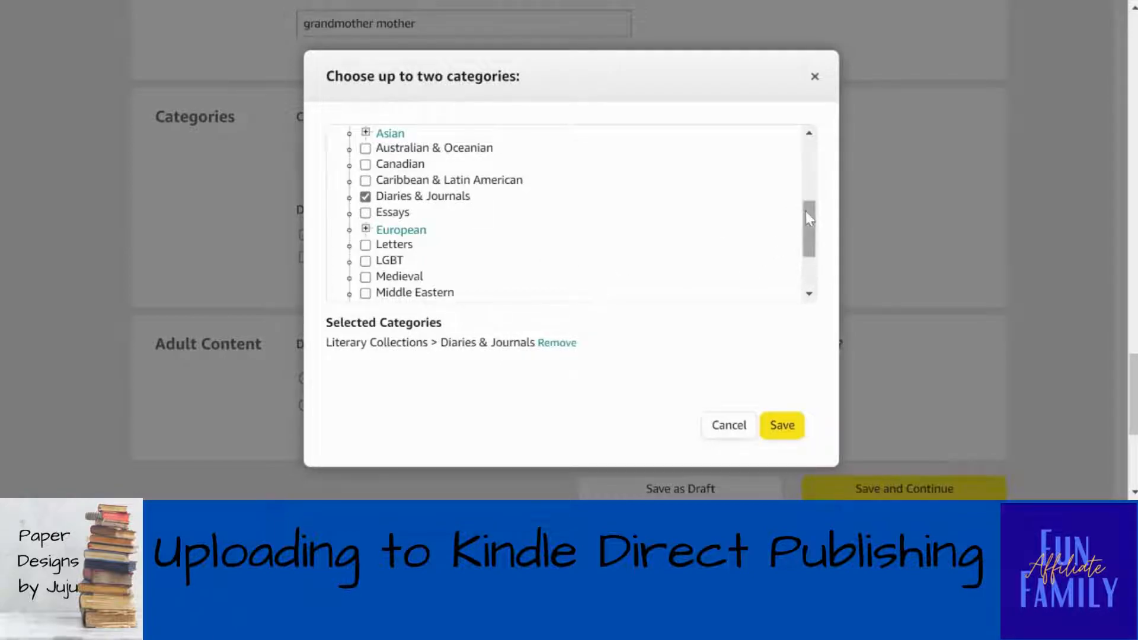
# - Add Non-Classifiable as the second category and save the category selection
pyautogui.moveTo(805, 211); pyautogui.dragTo(805, 146)
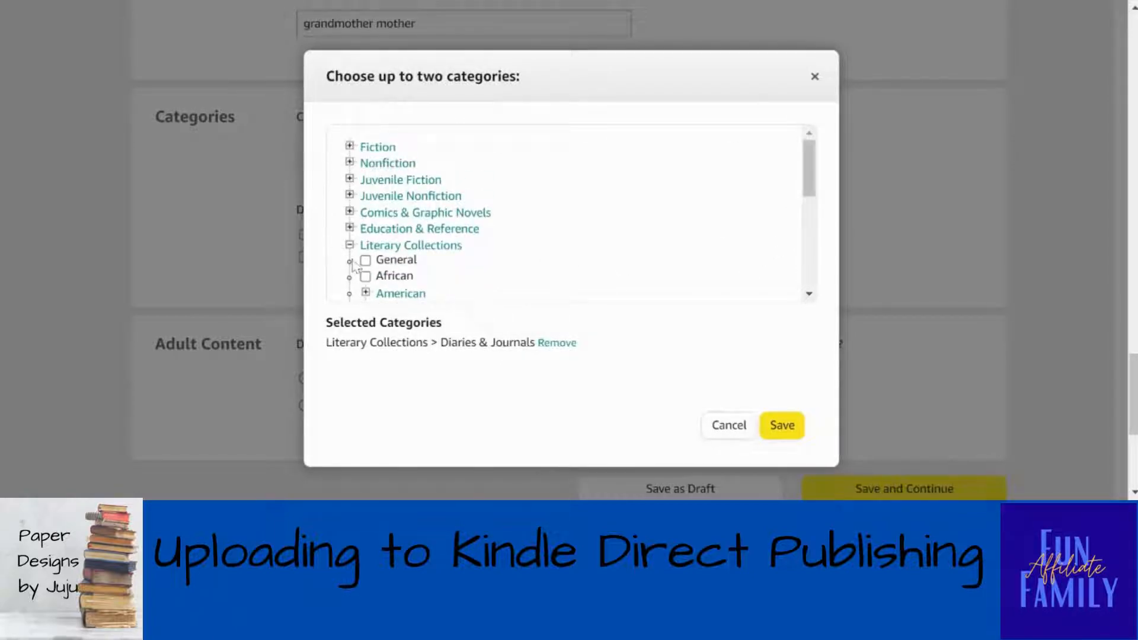
pyautogui.moveTo(804, 162); pyautogui.dragTo(830, 287)
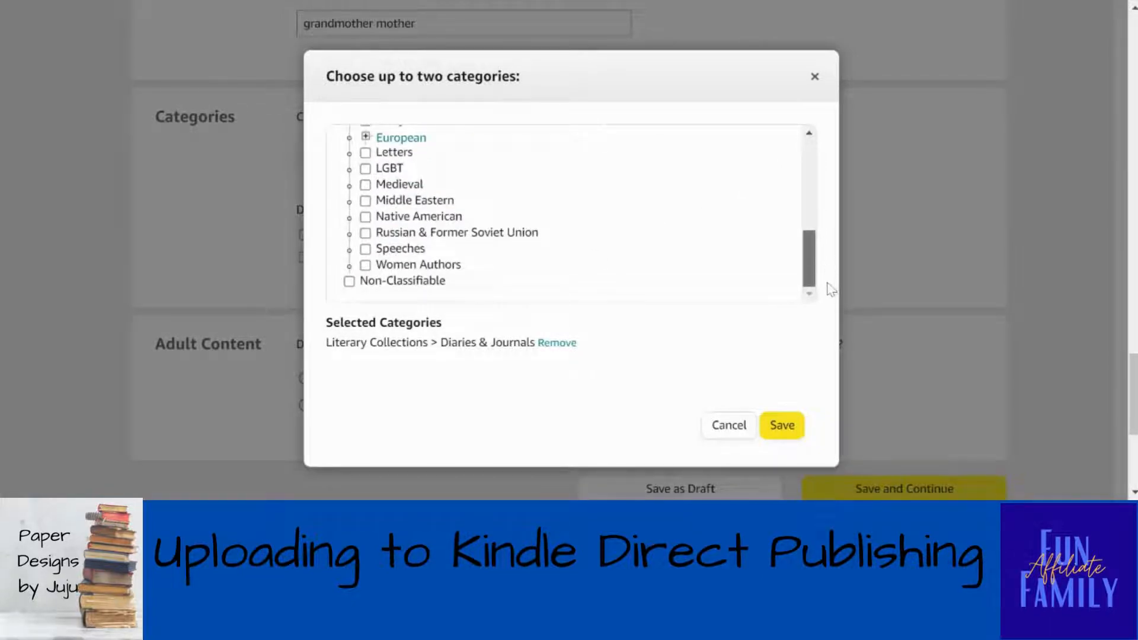
pyautogui.click(349, 282)
pyautogui.moveTo(814, 255); pyautogui.dragTo(765, 145)
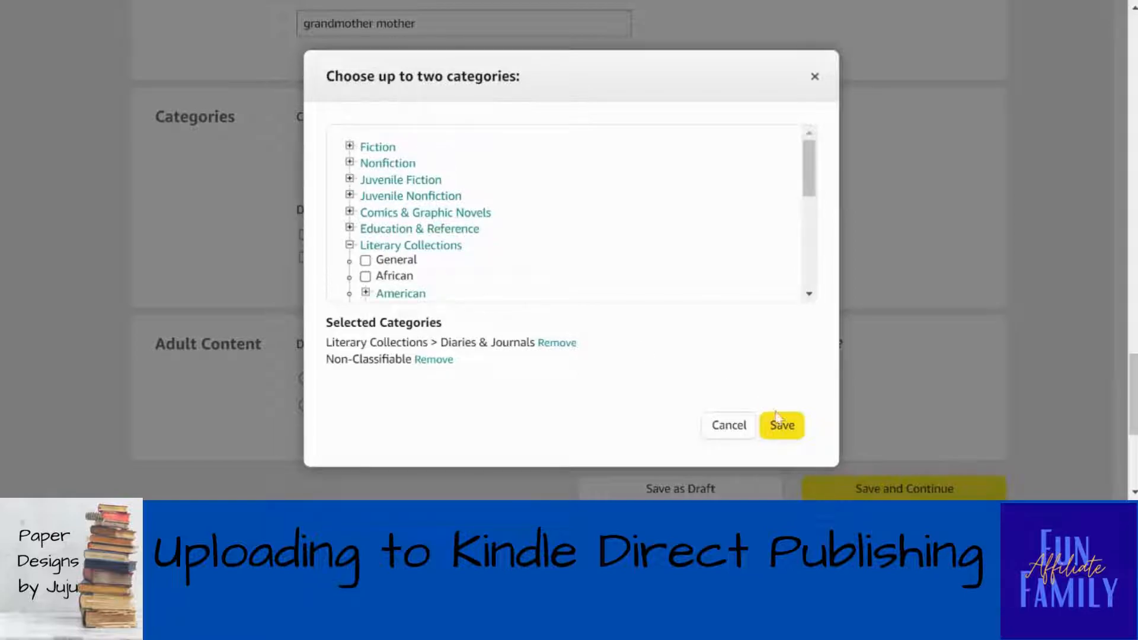
pyautogui.click(782, 425)
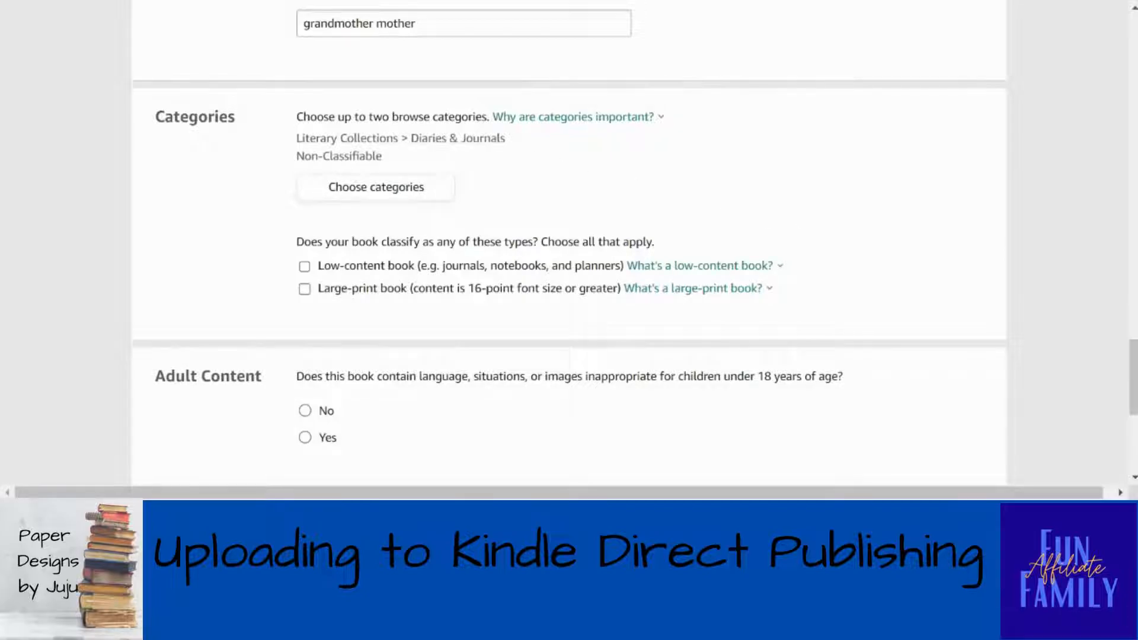
# - Reopen the category selection, check the Diaries & Journals entry under Literary Collections, and save it again
pyautogui.click(376, 187)
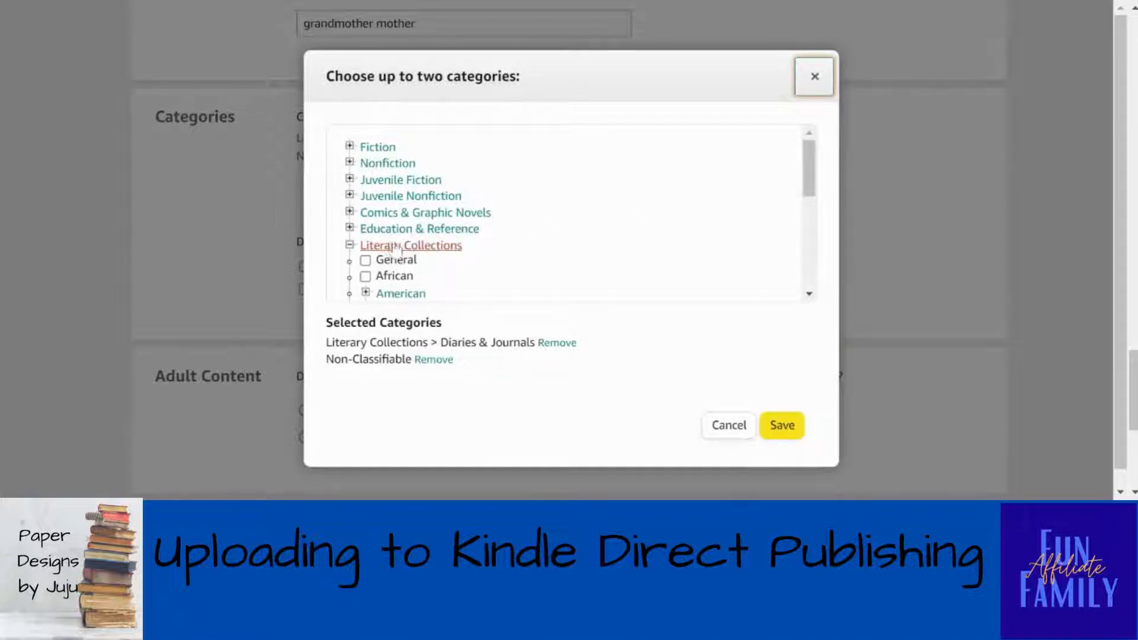
pyautogui.scroll(-3, 809, 190)
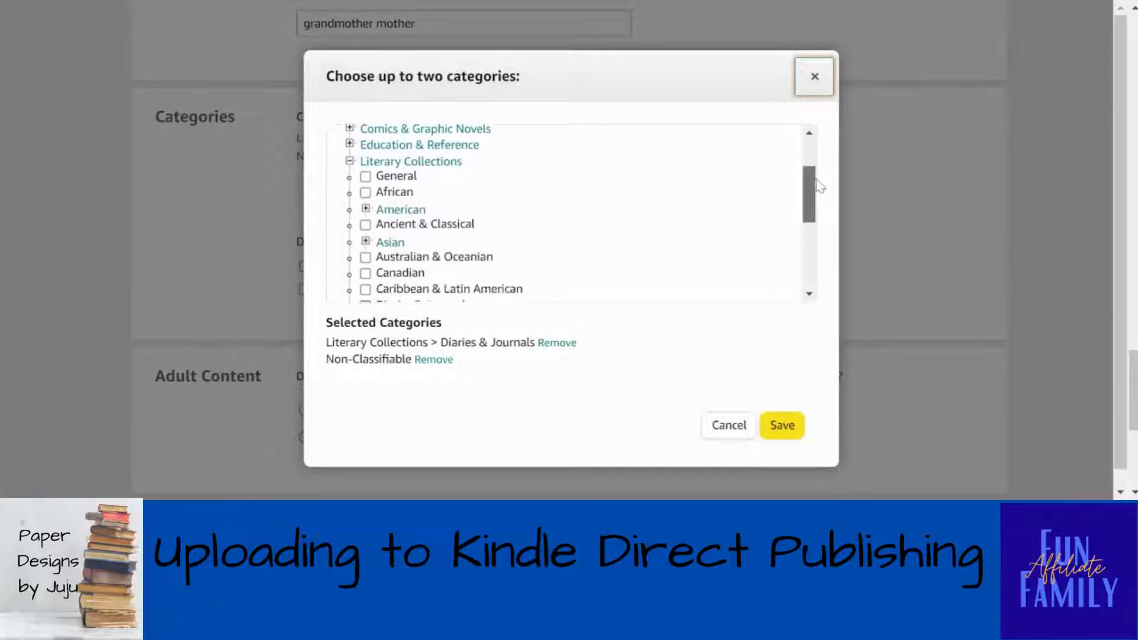
pyautogui.moveTo(828, 222); pyautogui.dragTo(829, 247)
pyautogui.scroll(1, 828, 238)
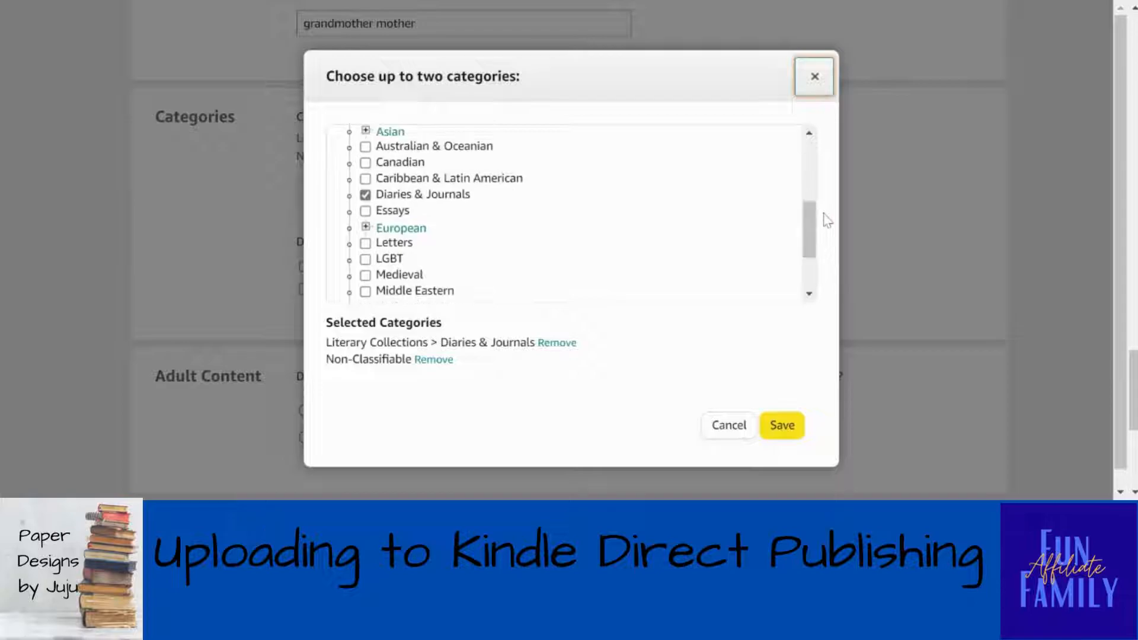
pyautogui.click(788, 426)
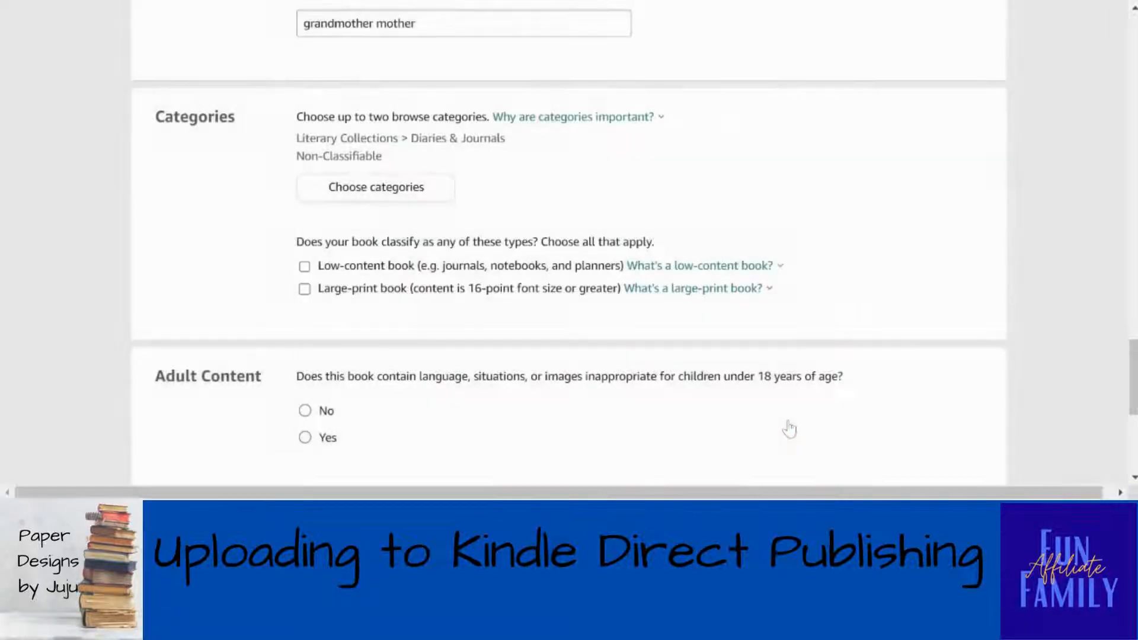
# - Classify the book as low-content, consulting the low-content and large-print explanations, and answer No to the adult content question
pyautogui.click(306, 266)
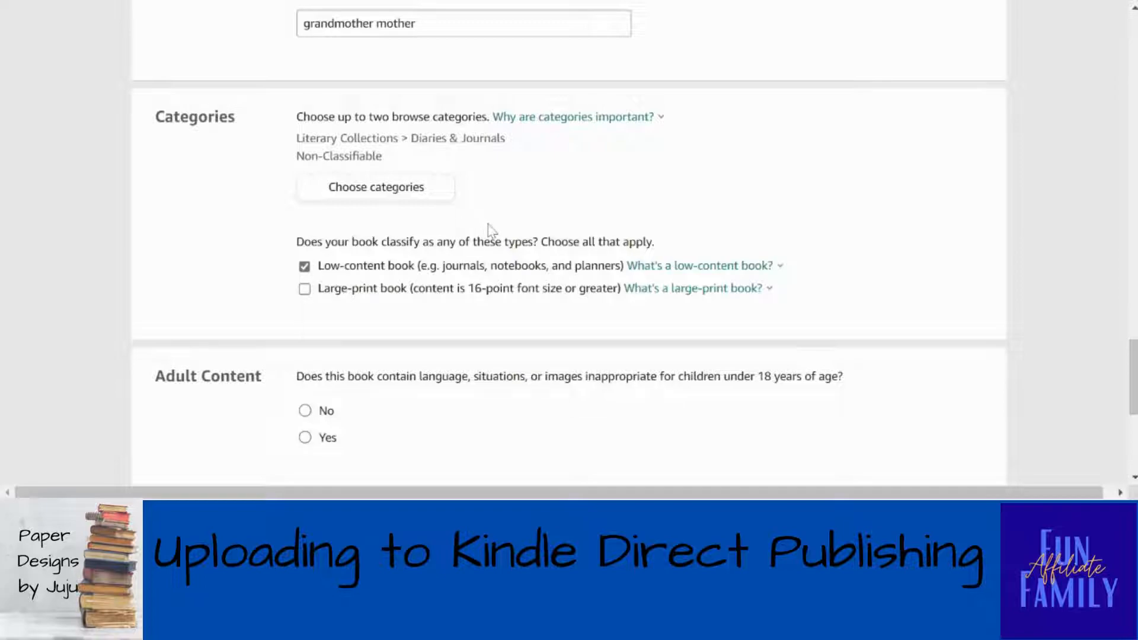
pyautogui.click(654, 274)
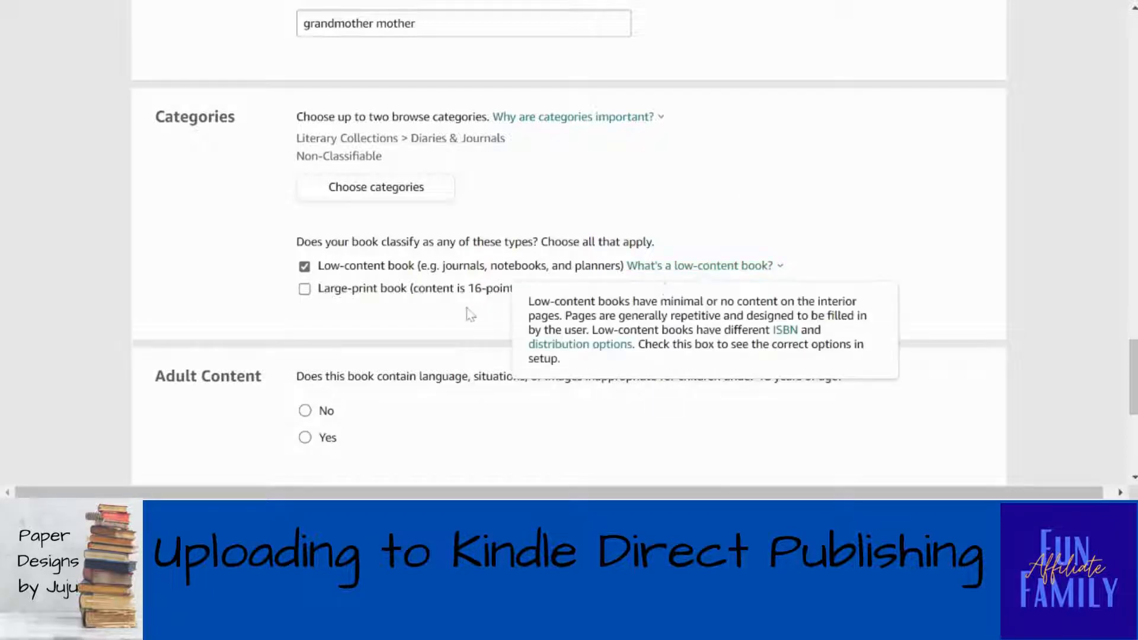
pyautogui.moveTo(682, 267)
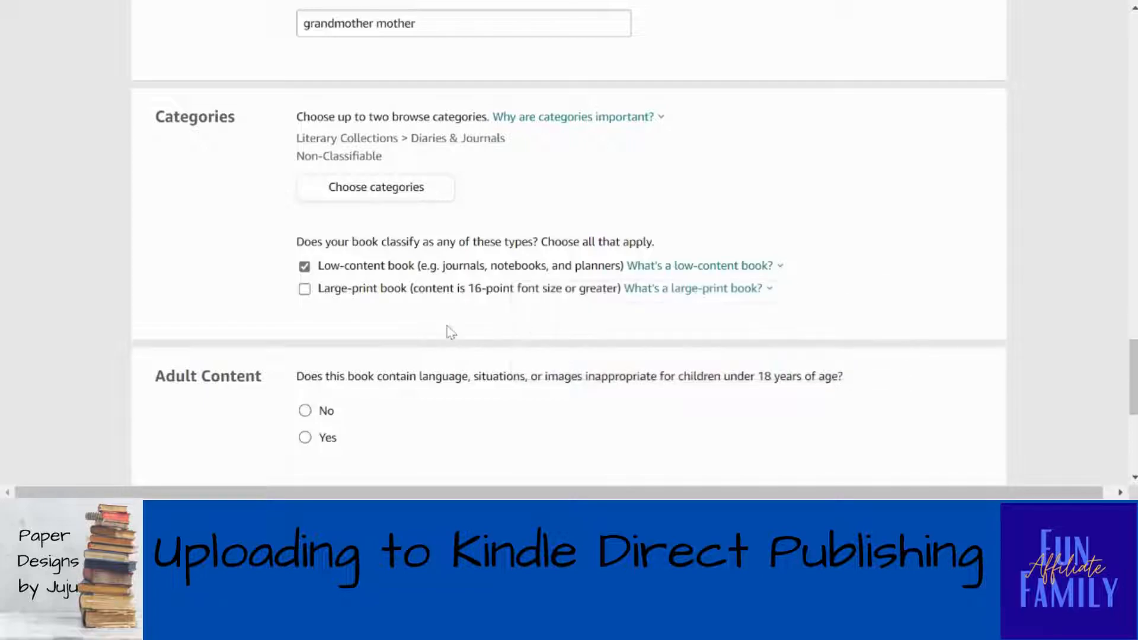
pyautogui.moveTo(661, 303)
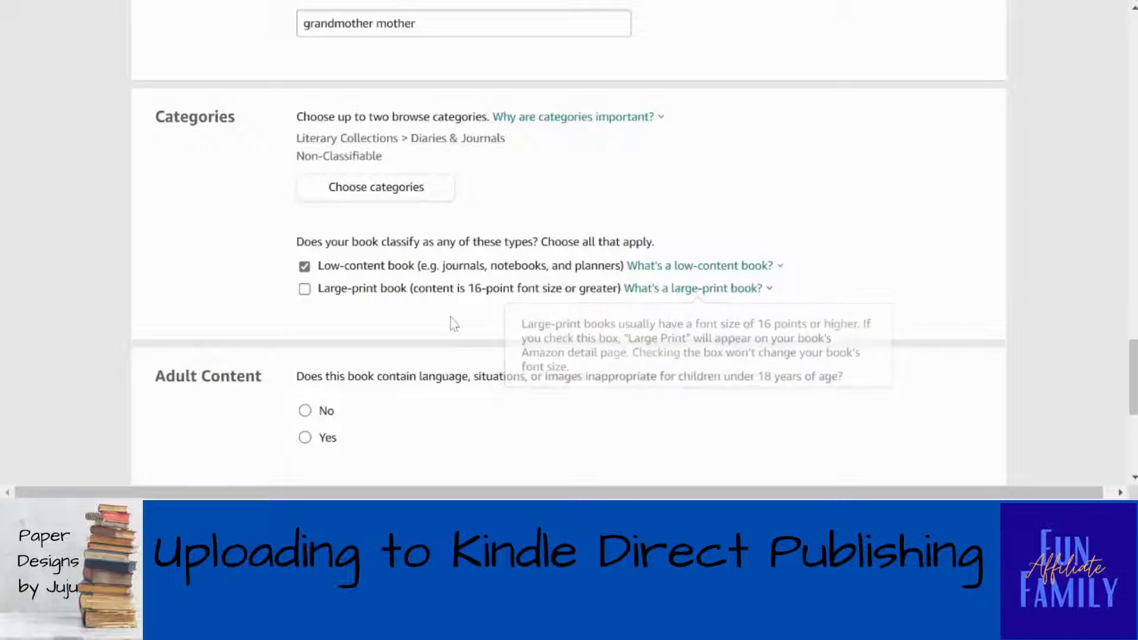
pyautogui.click(303, 413)
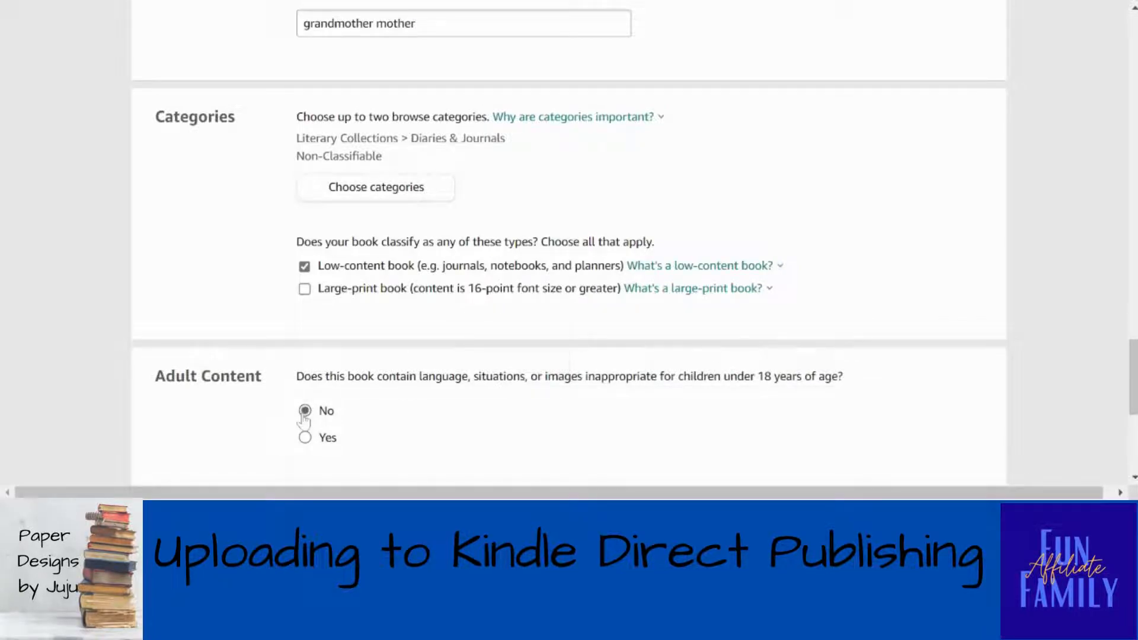
pyautogui.moveTo(1130, 386); pyautogui.dragTo(1120, 350)
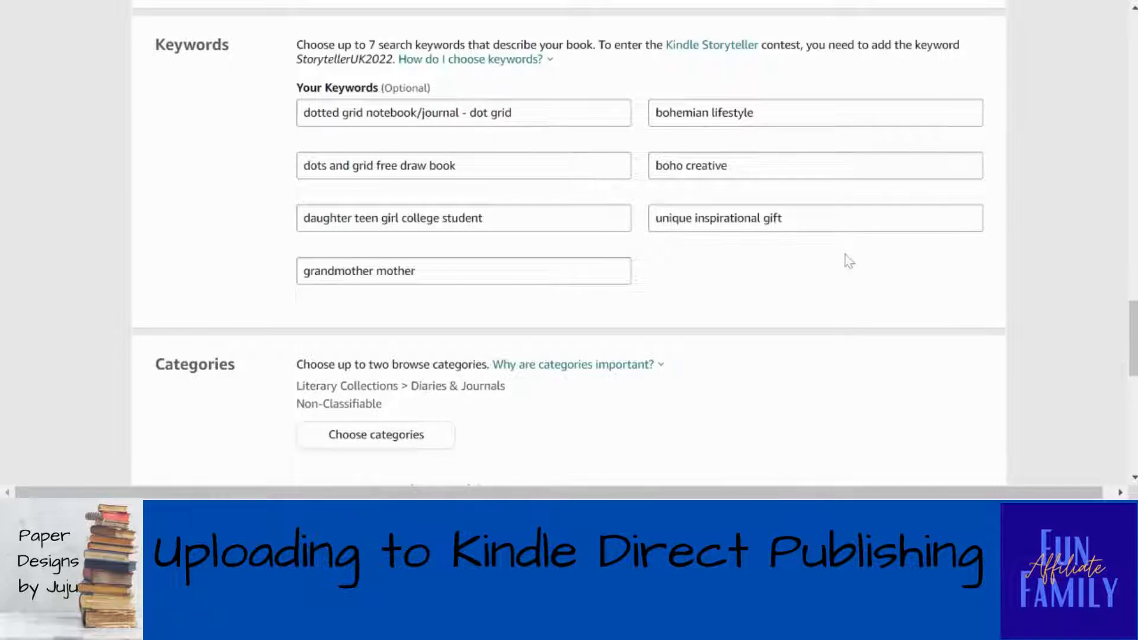